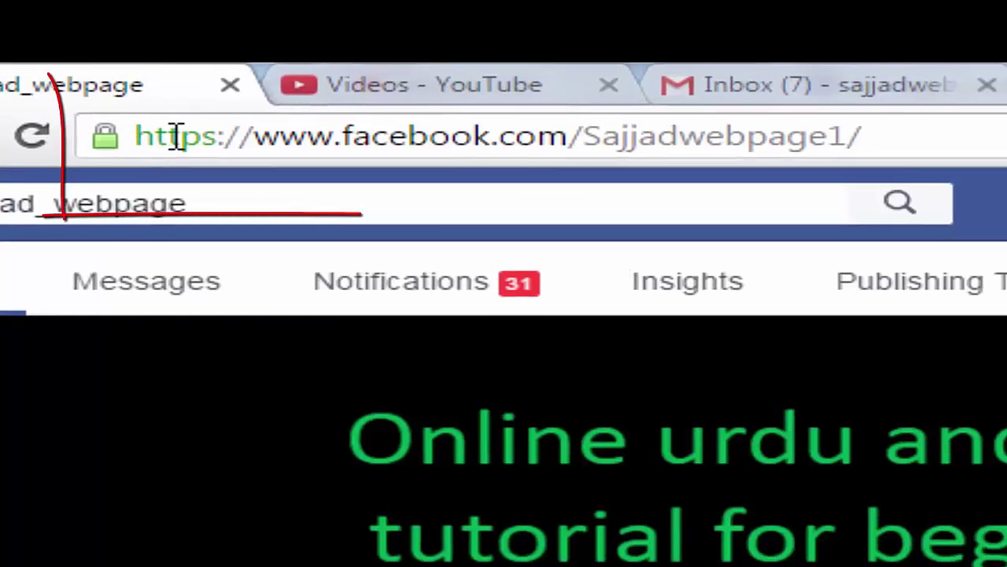
left_click_drag(129, 144, 860, 156)
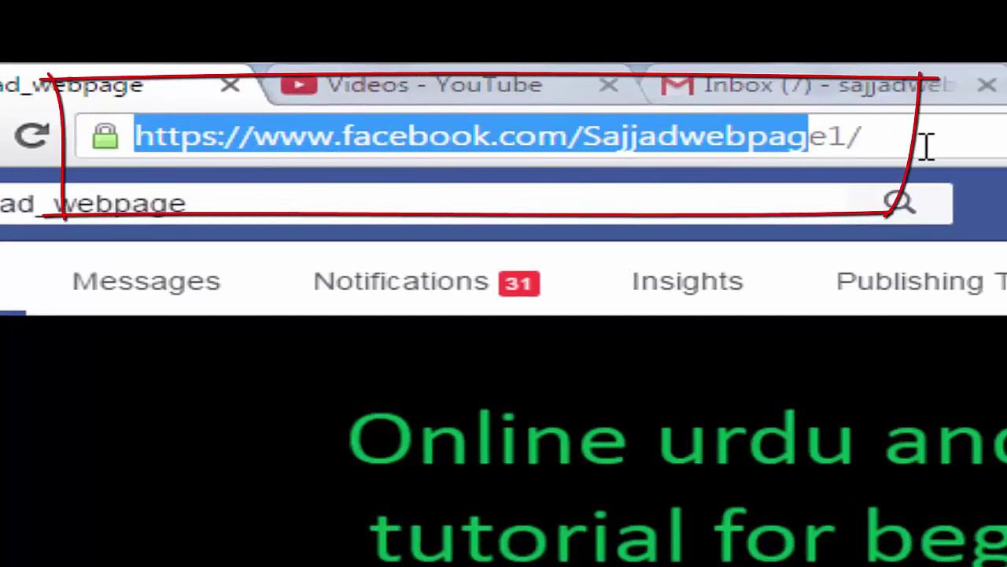
left_click_drag(926, 147, 939, 144)
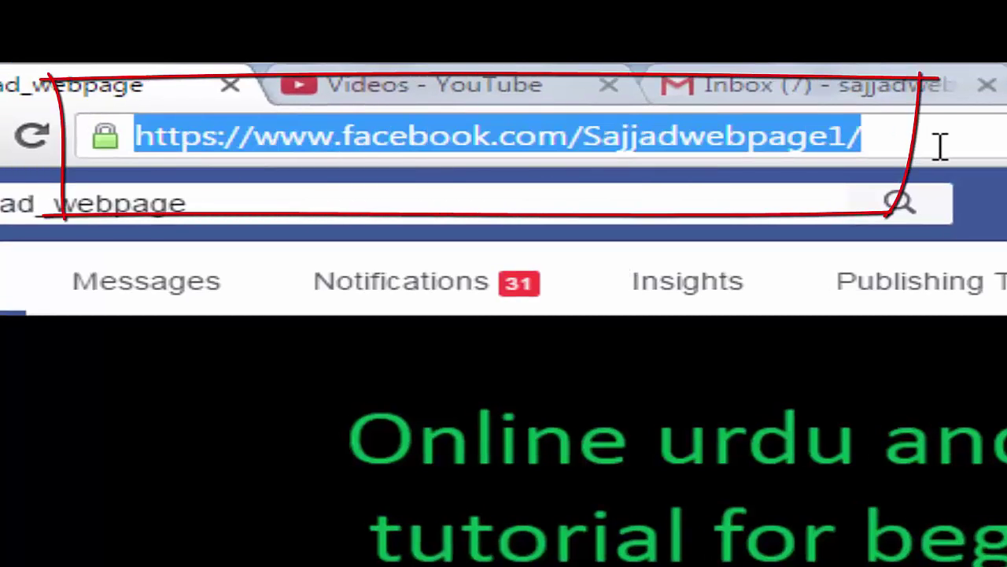
left_click(940, 144)
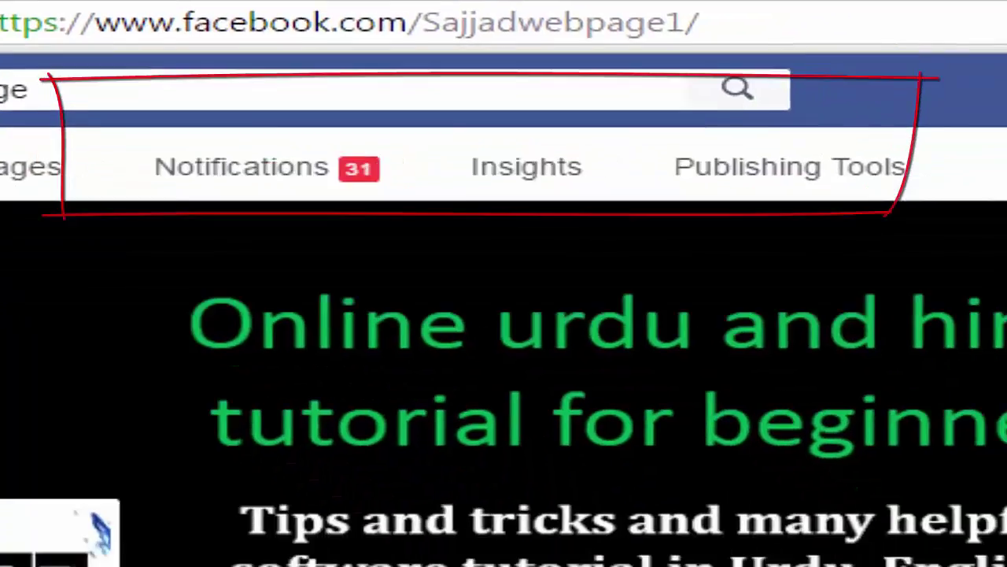
mouse_move(1006, 565)
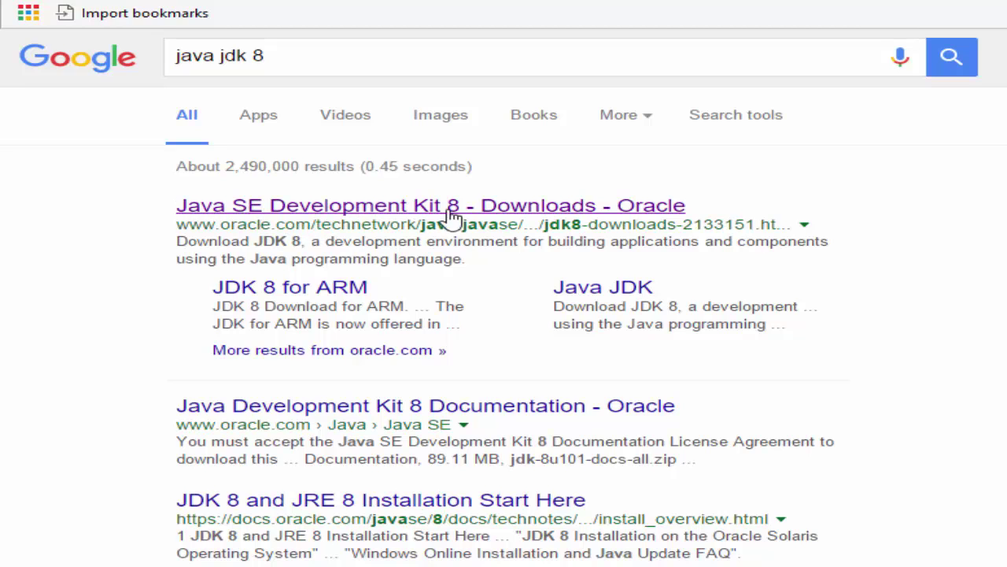
From Oracle's Java SE Development Kit 8 downloads page, accept the 8u101 license agreement and download jdk-8u101-windows-x64.exe to the Downloads folder.
left_click(222, 244)
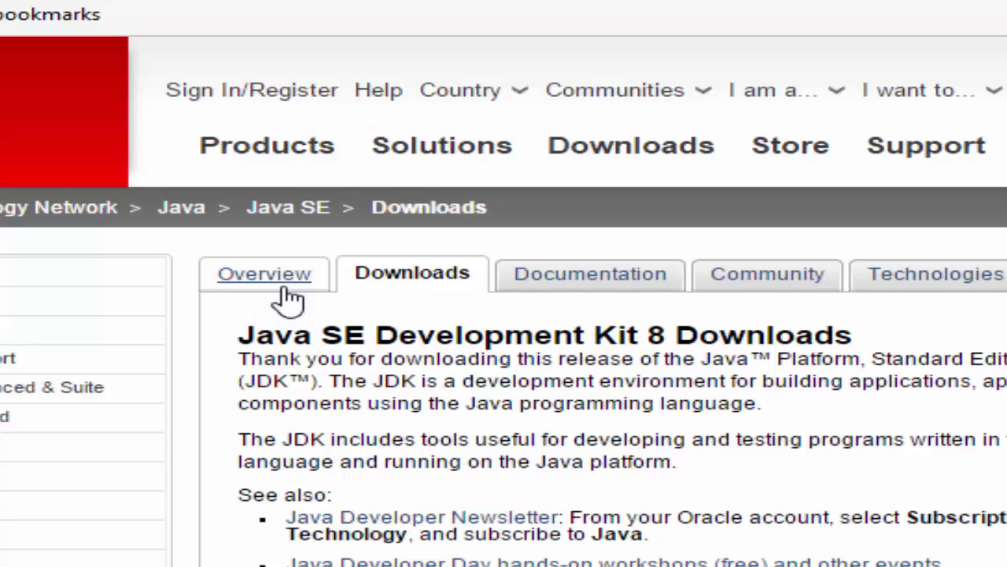
scroll(367, 240, "down", 3)
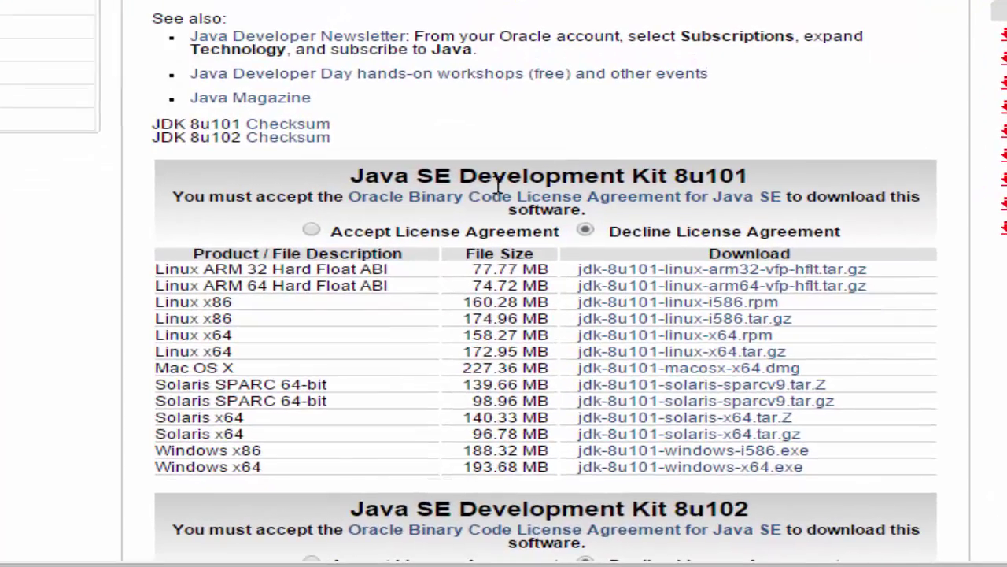
scroll(459, 193, "down", 2)
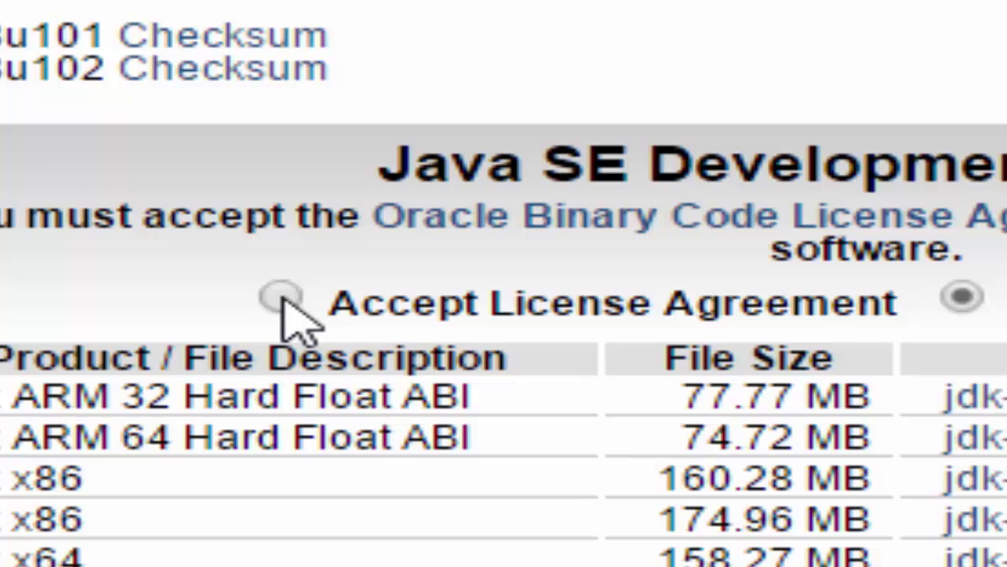
left_click(244, 255)
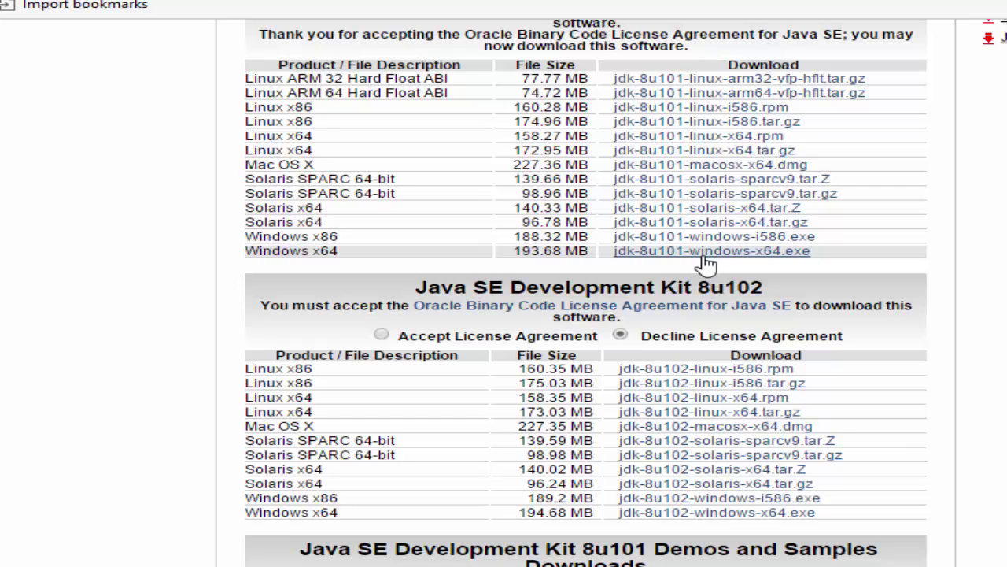
left_click(706, 263)
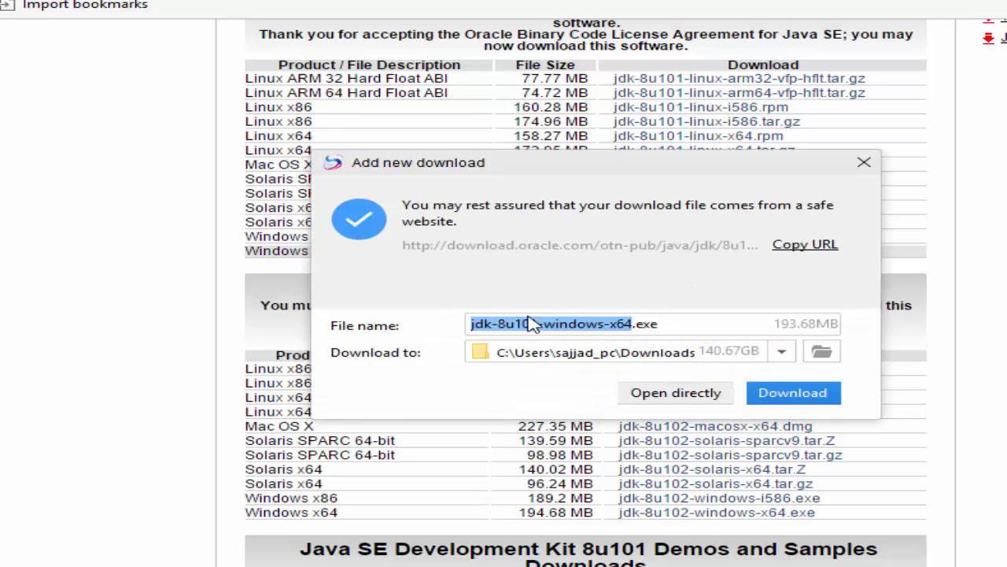
left_click(796, 402)
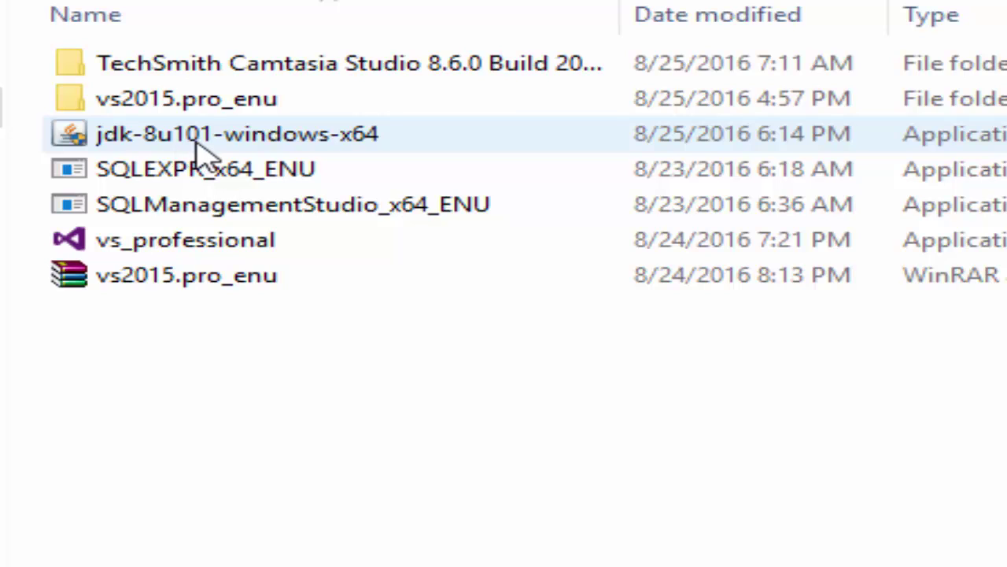
Run the jdk-8u101-windows-x64 installer from Downloads and complete the JDK and JRE installation with the default features and folders.
left_click(203, 150)
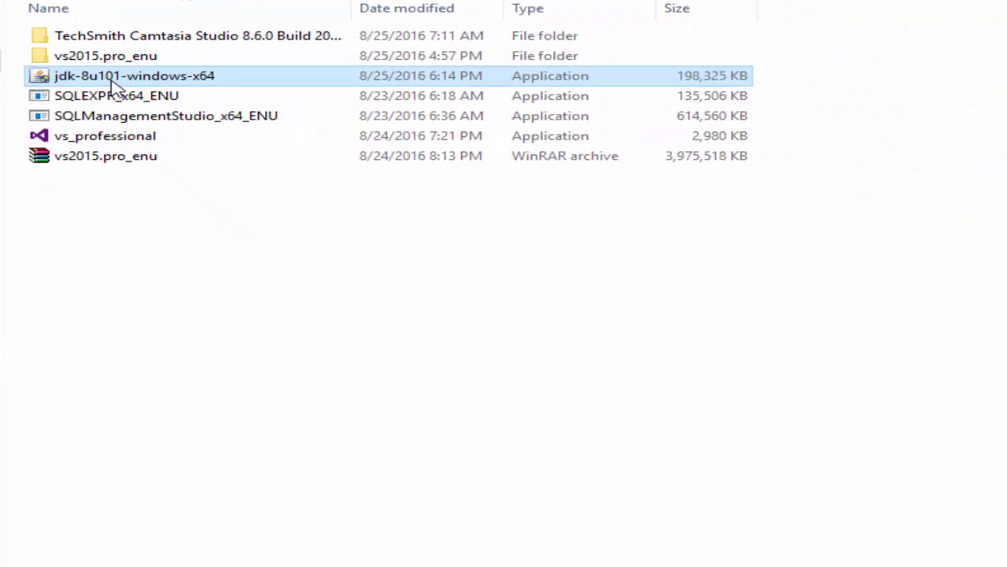
double_click(111, 81)
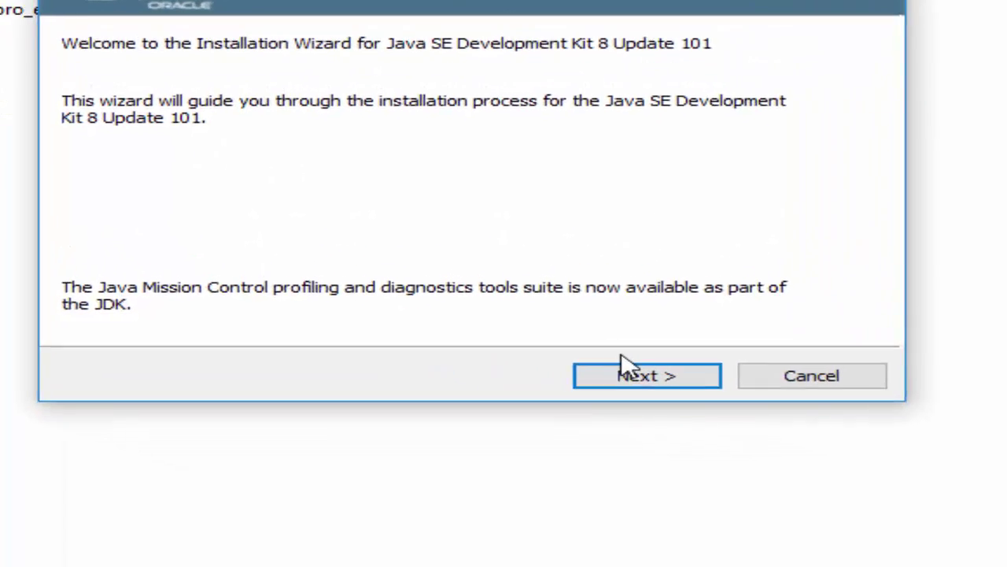
left_click(589, 436)
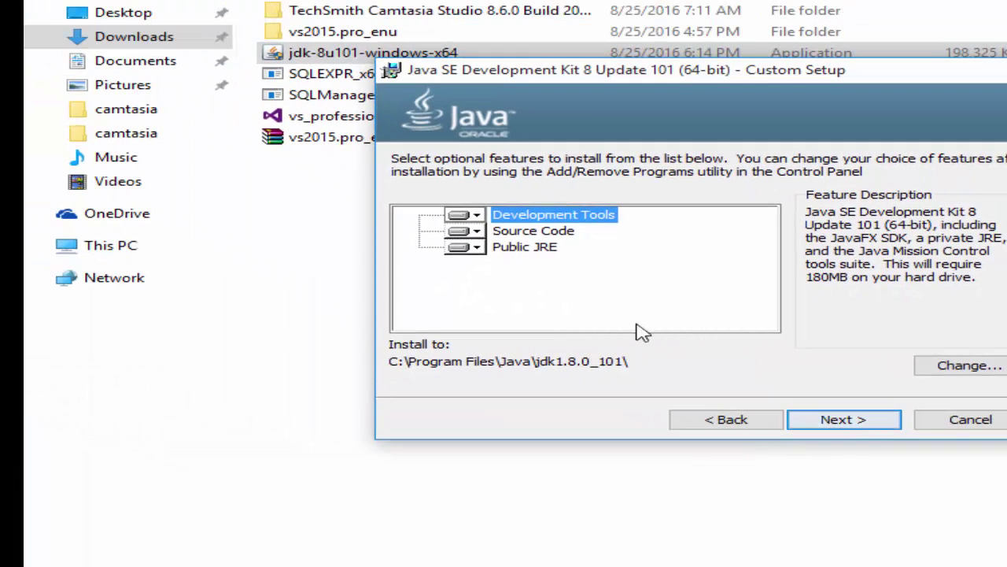
left_click(816, 430)
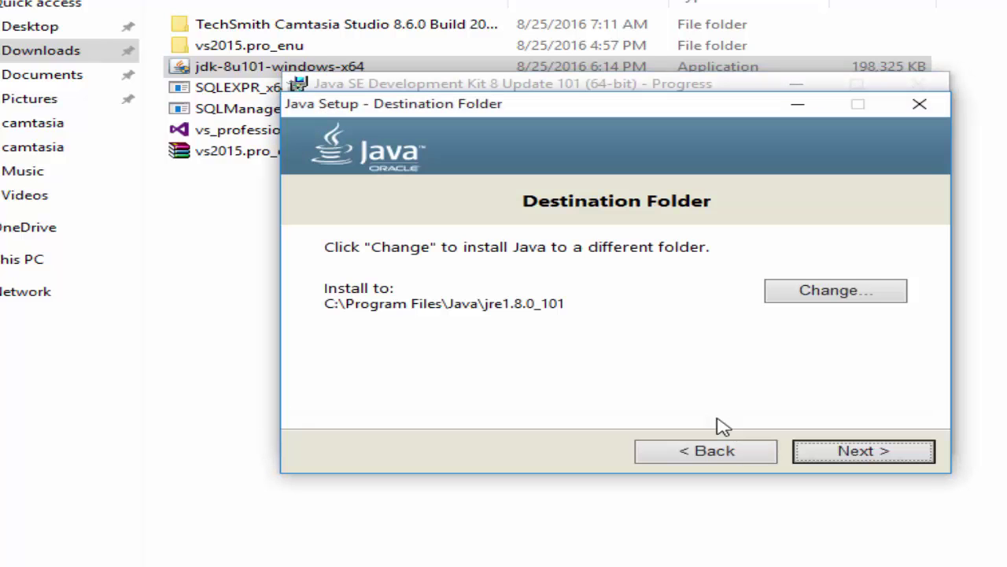
left_click(853, 463)
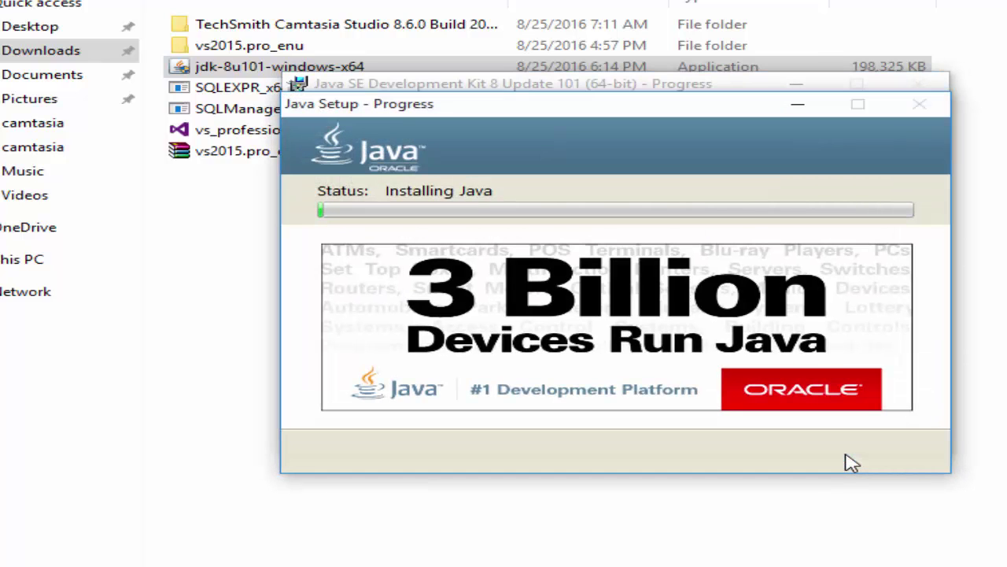
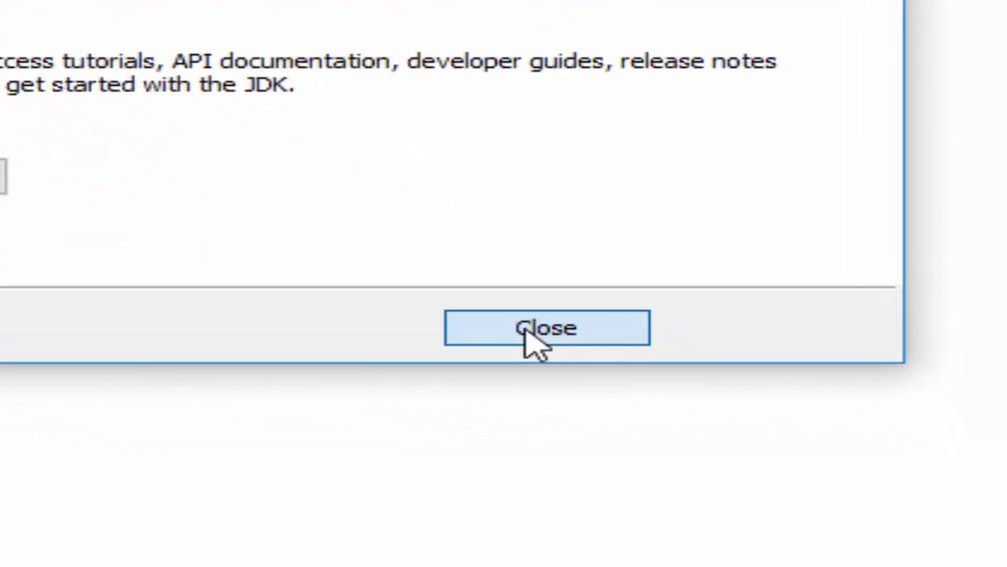
left_click(741, 432)
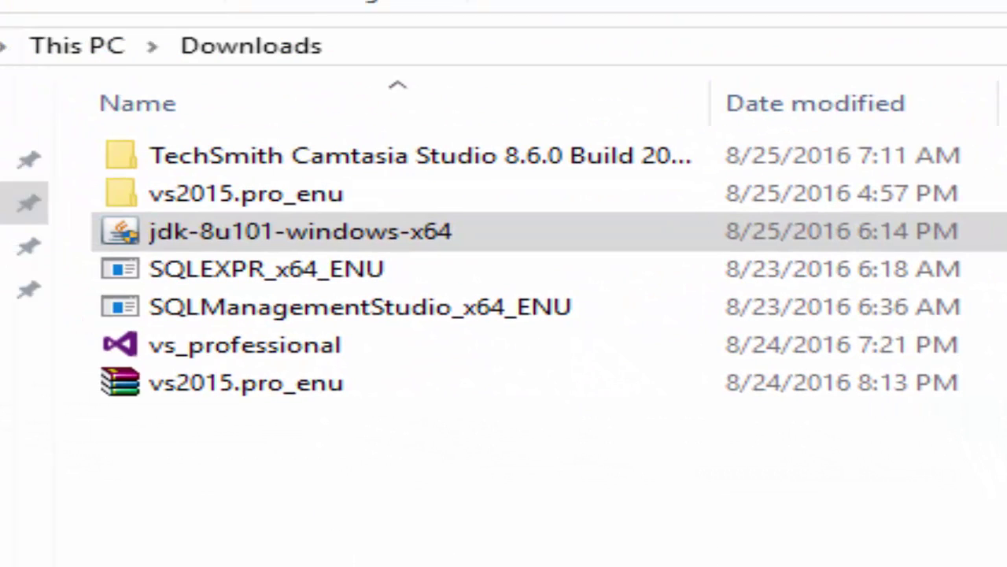
Open the Java folder inside Program Files on Local Disk (C:).
left_click(13, 303)
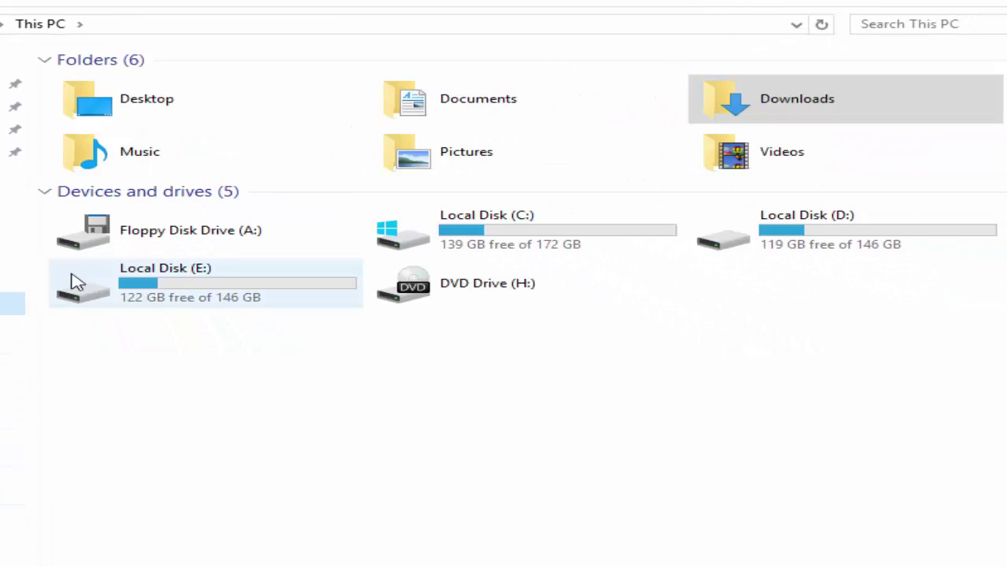
double_click(474, 246)
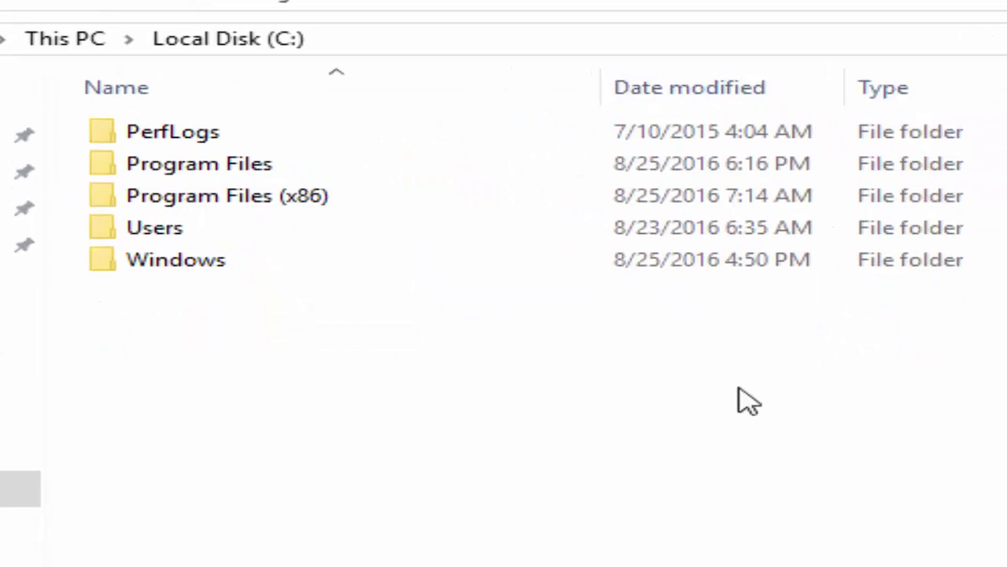
double_click(234, 162)
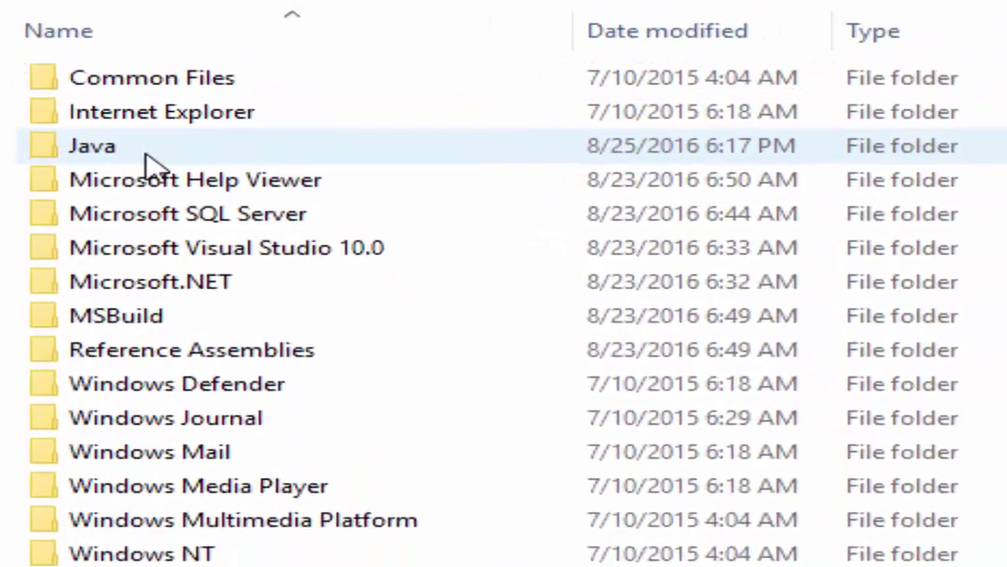
mouse_move(110, 99)
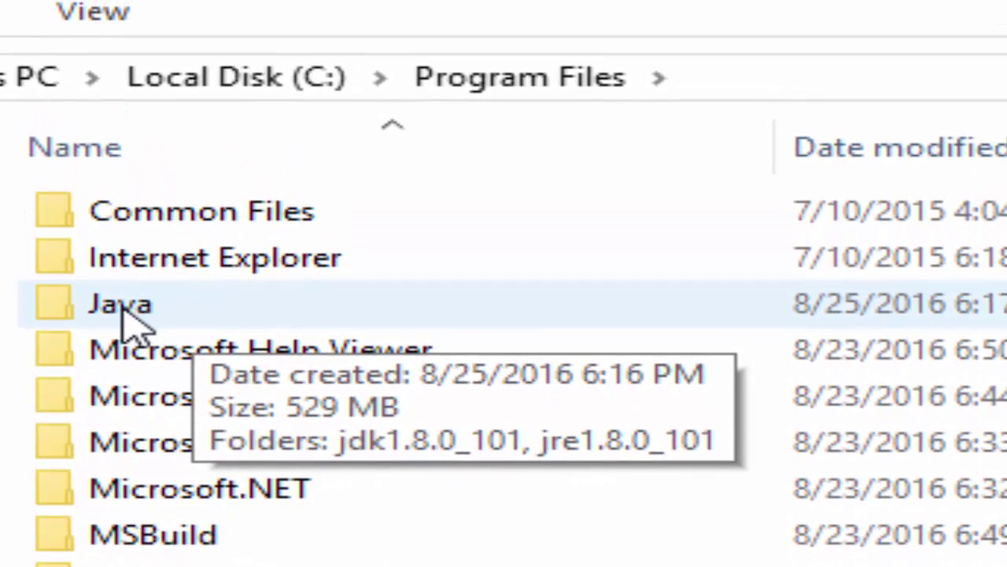
double_click(125, 313)
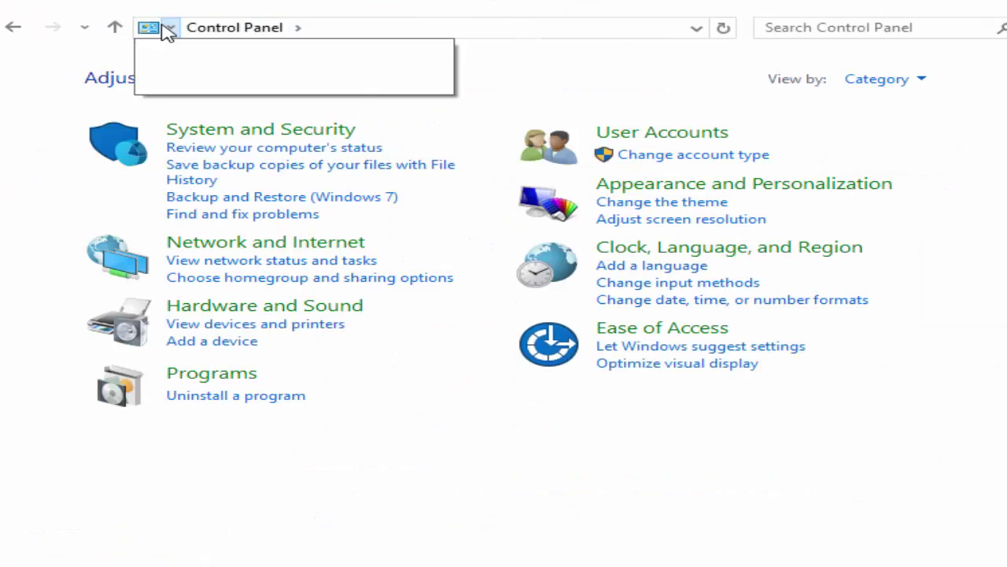
Show all Control Panel items and open the System page.
left_click(298, 27)
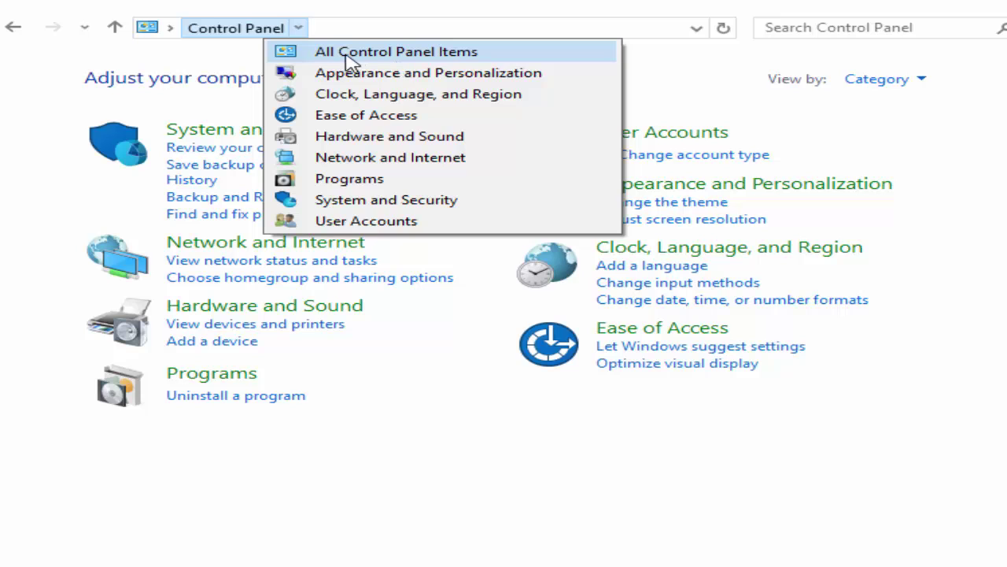
left_click(397, 55)
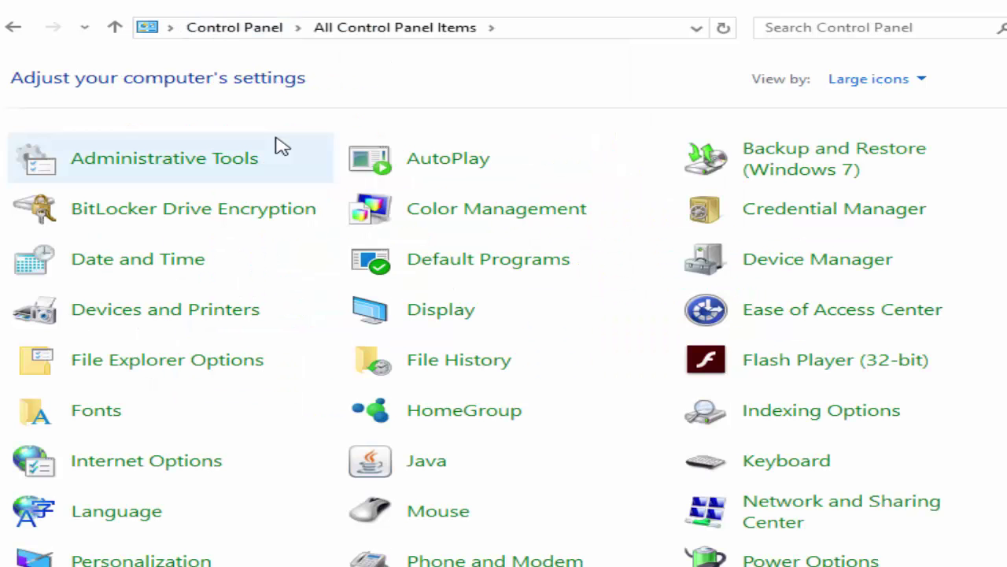
scroll(282, 146, "down", 3)
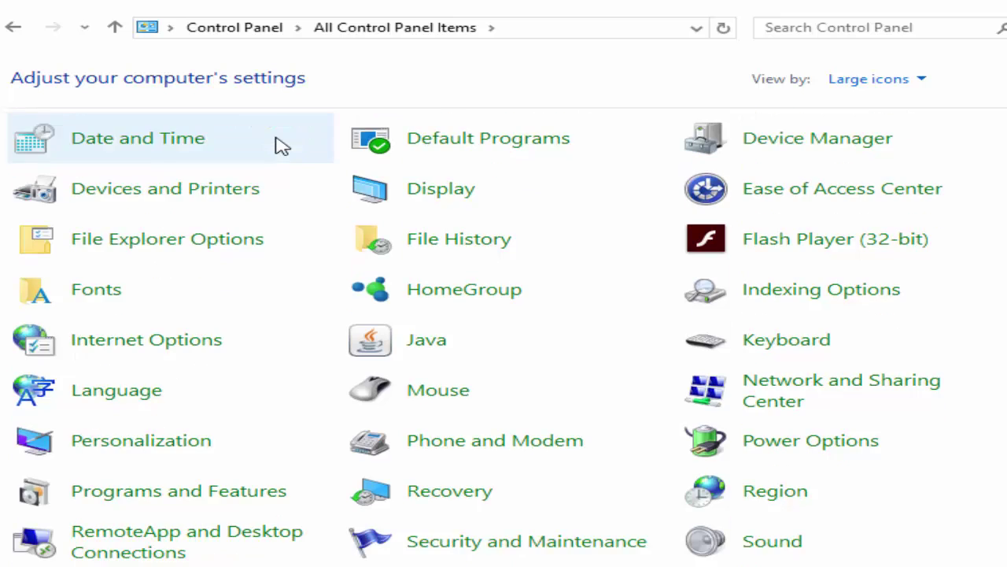
scroll(282, 146, "down", 3)
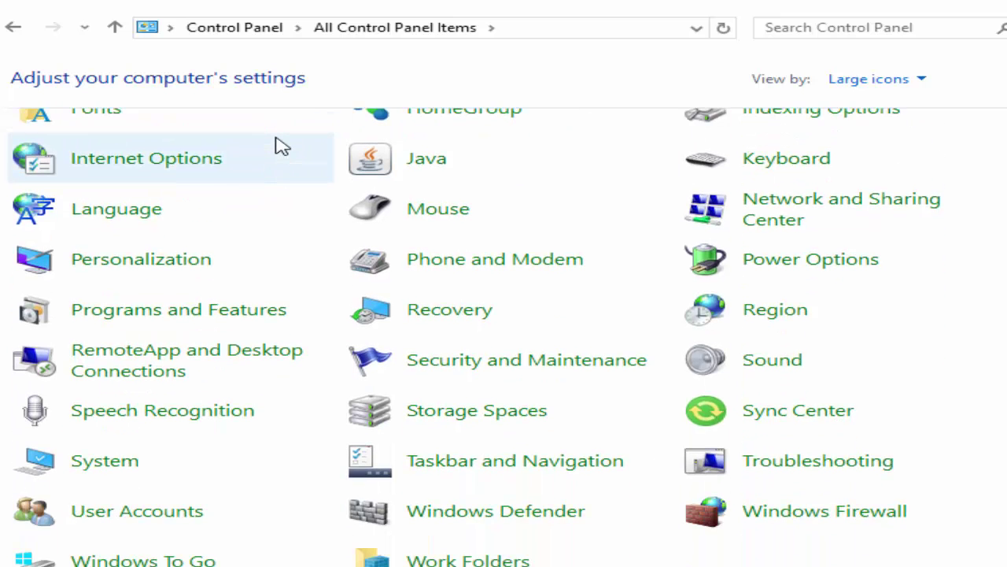
scroll(282, 146, "up", 4)
scroll(282, 146, "up", 2)
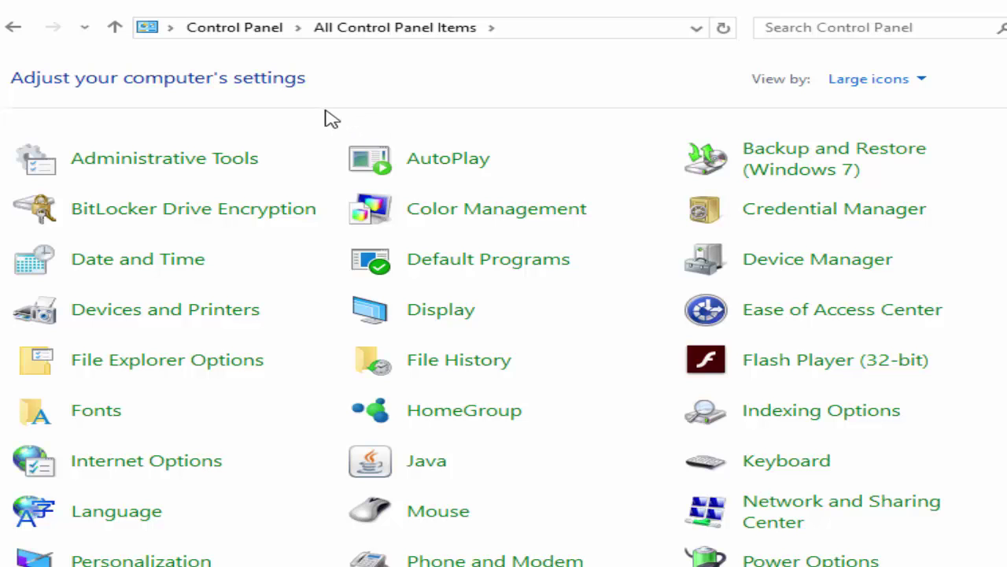
scroll(345, 329, "down", 1)
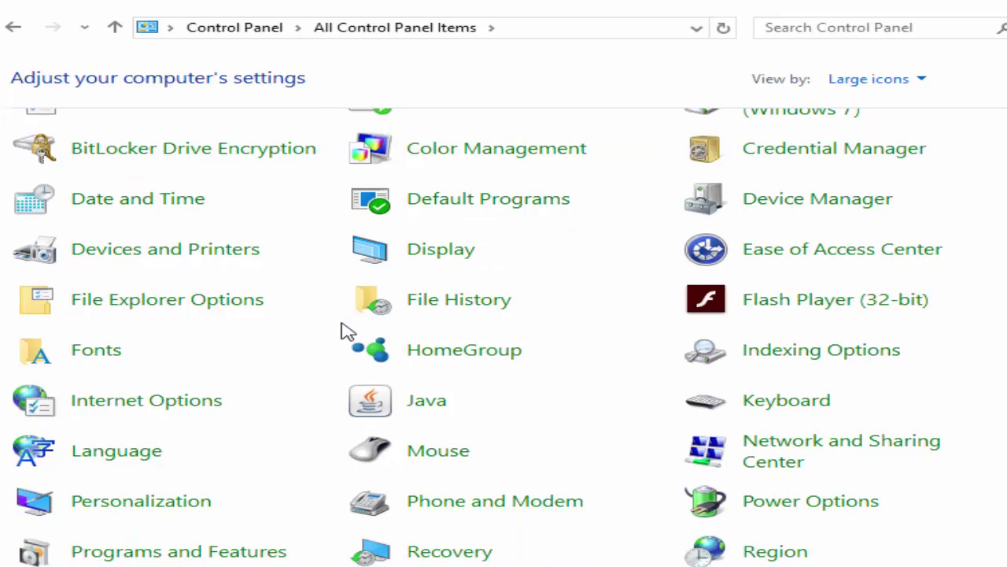
scroll(346, 330, "down", 3)
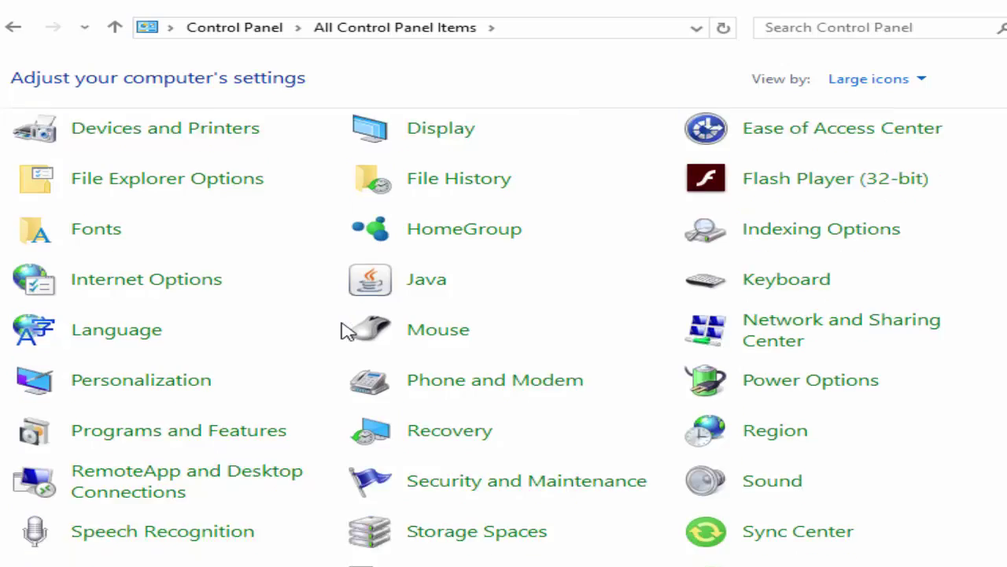
scroll(344, 330, "down", 1)
scroll(197, 425, "down", 1)
left_click(100, 523)
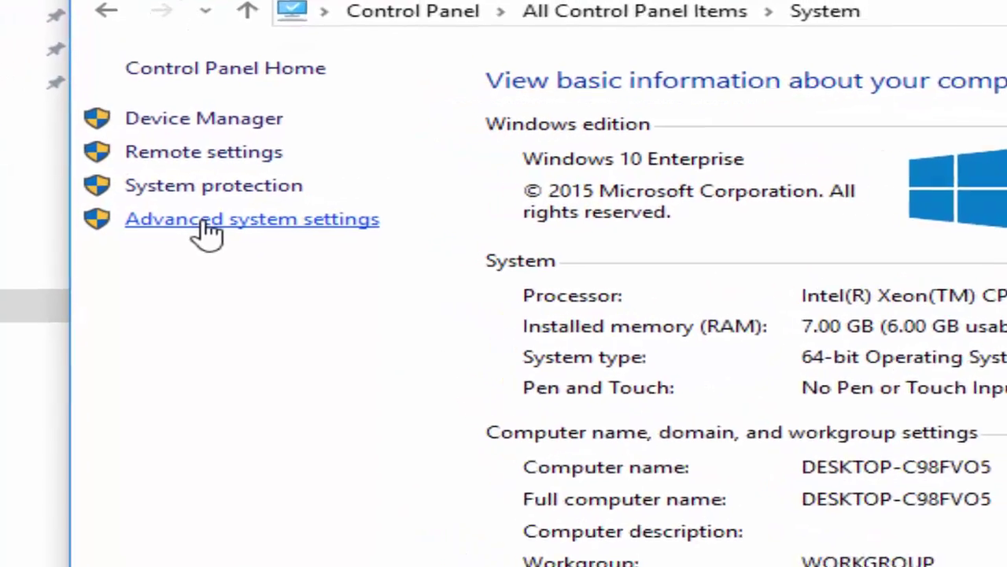
Open the advanced system settings and bring up the environment variables.
left_click(222, 231)
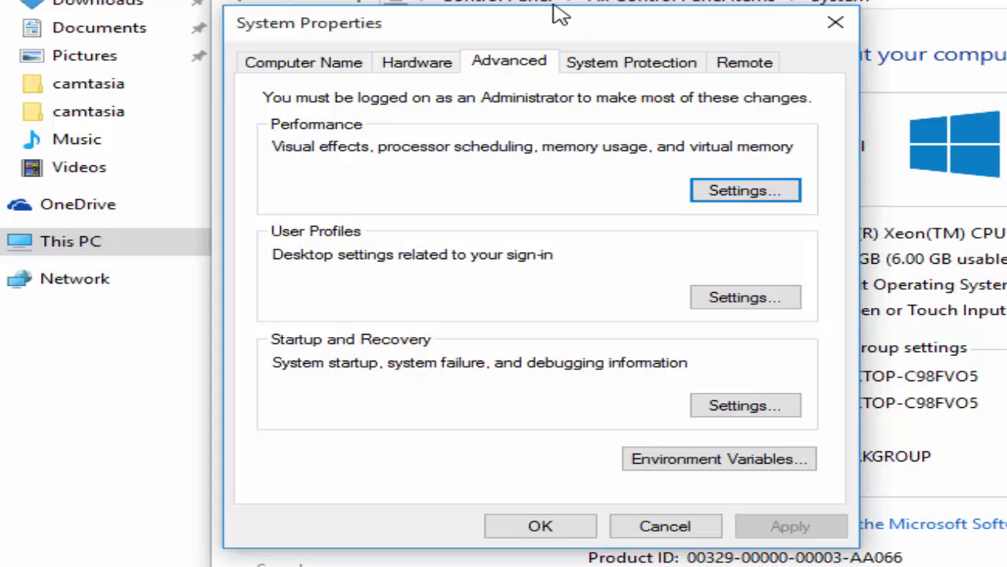
left_click_drag(551, 23, 606, 5)
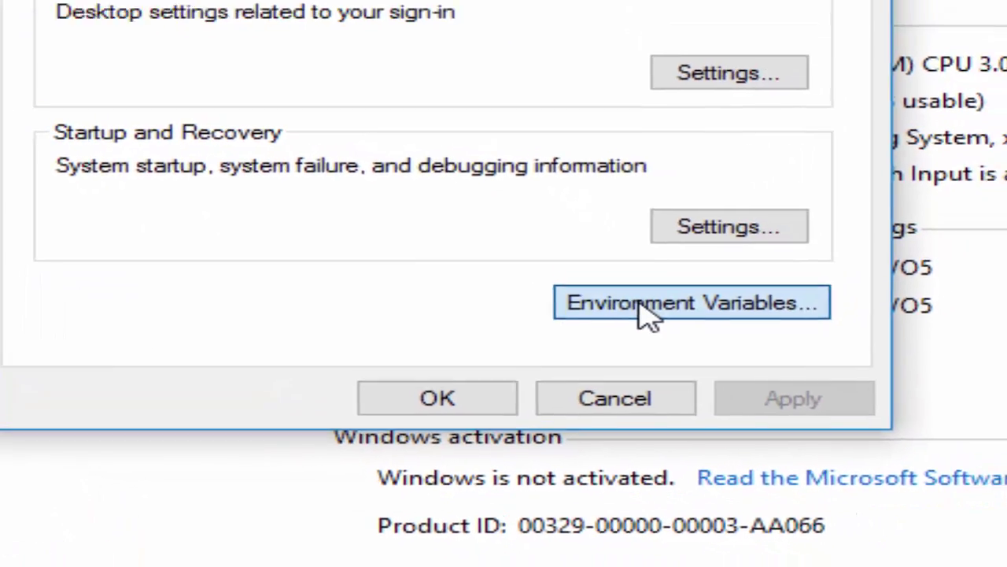
left_click(665, 284)
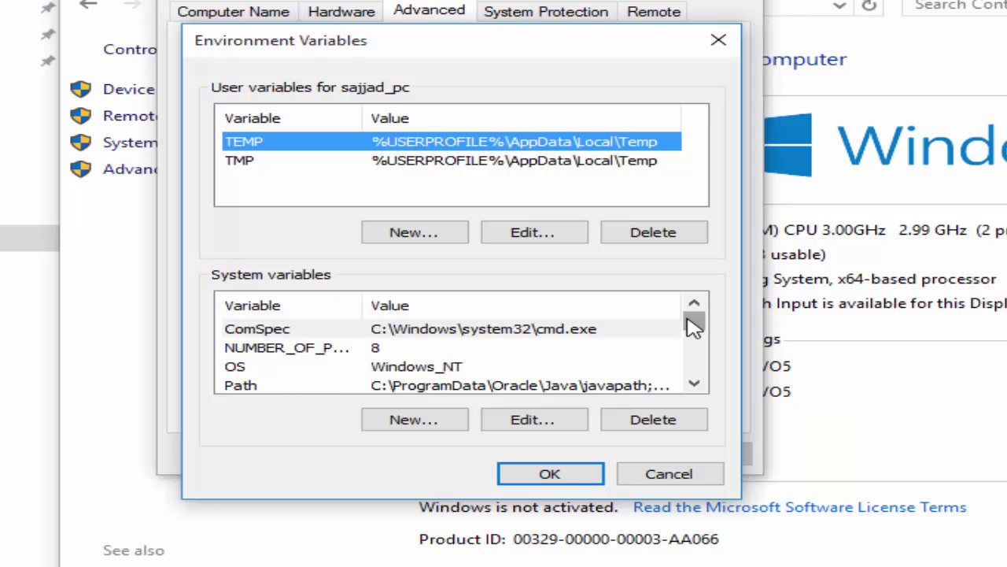
Copy the path of the jdk1.8.0_101 bin folder and append it to the system Path variable's value after a semicolon.
left_click_drag(696, 321, 700, 332)
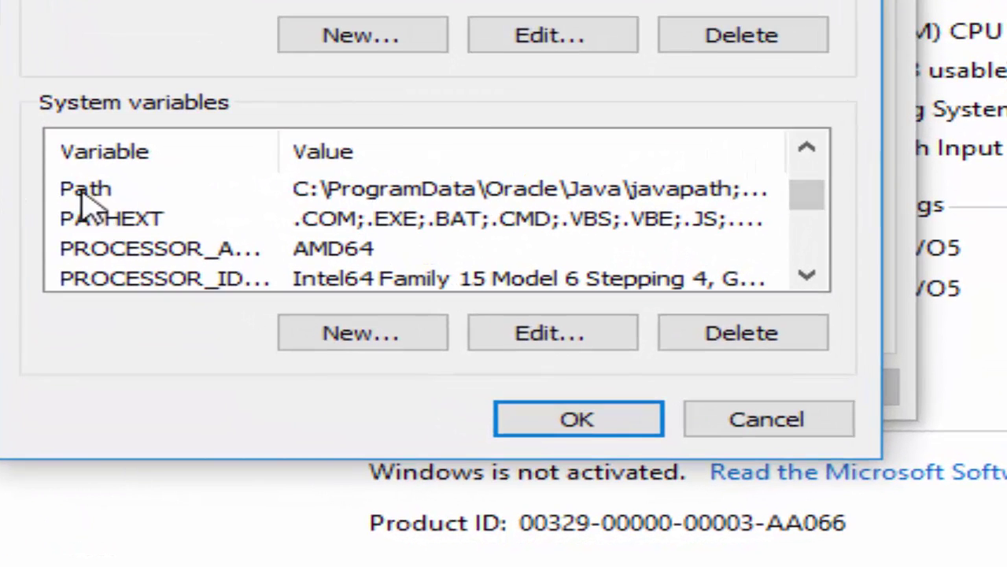
left_click(384, 193)
double_click(383, 191)
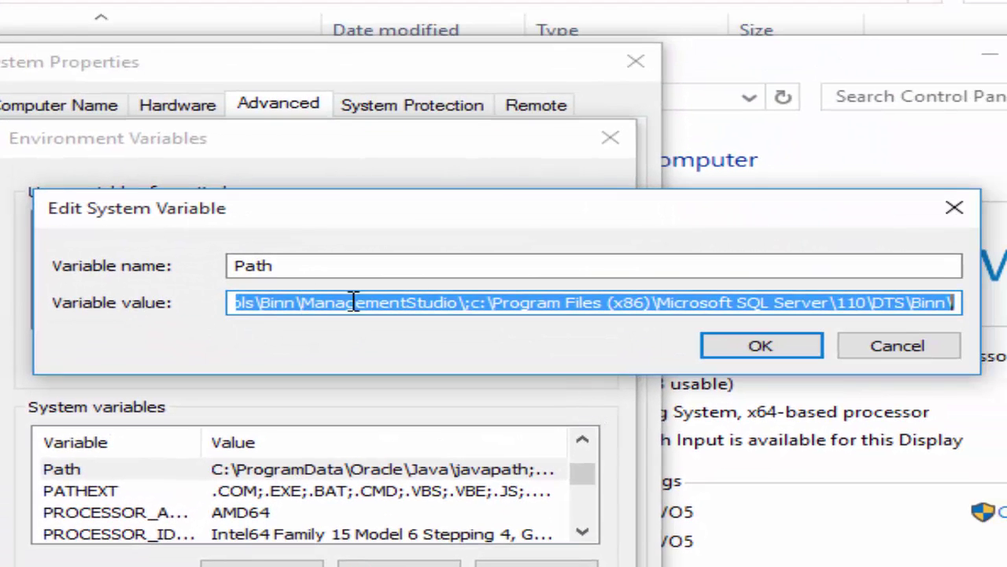
left_click(940, 305)
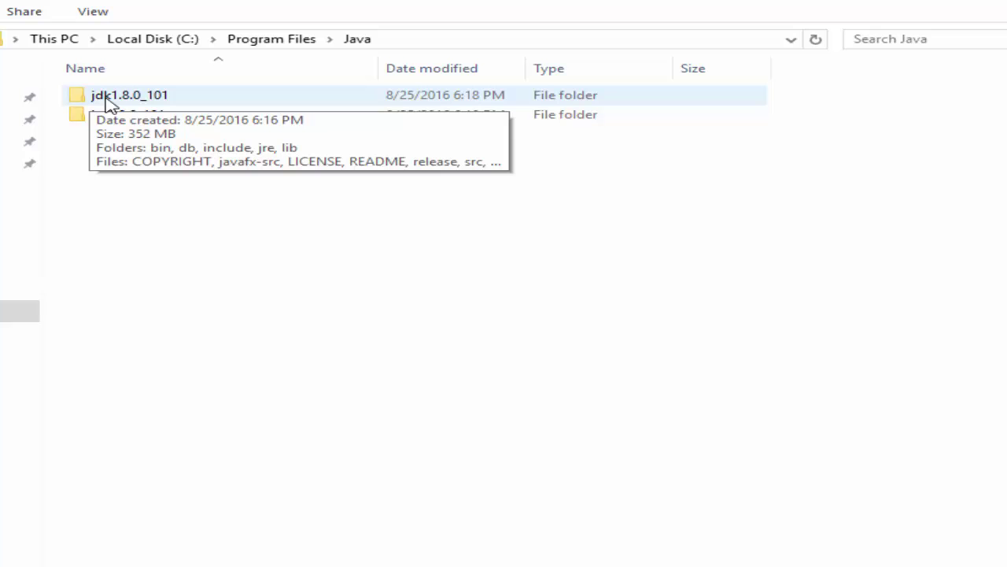
double_click(108, 103)
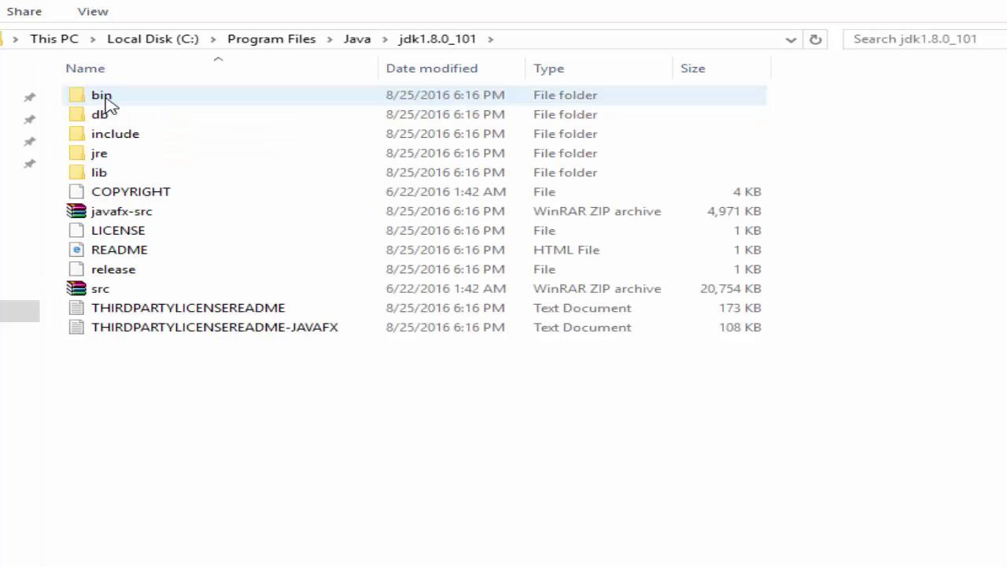
double_click(103, 98)
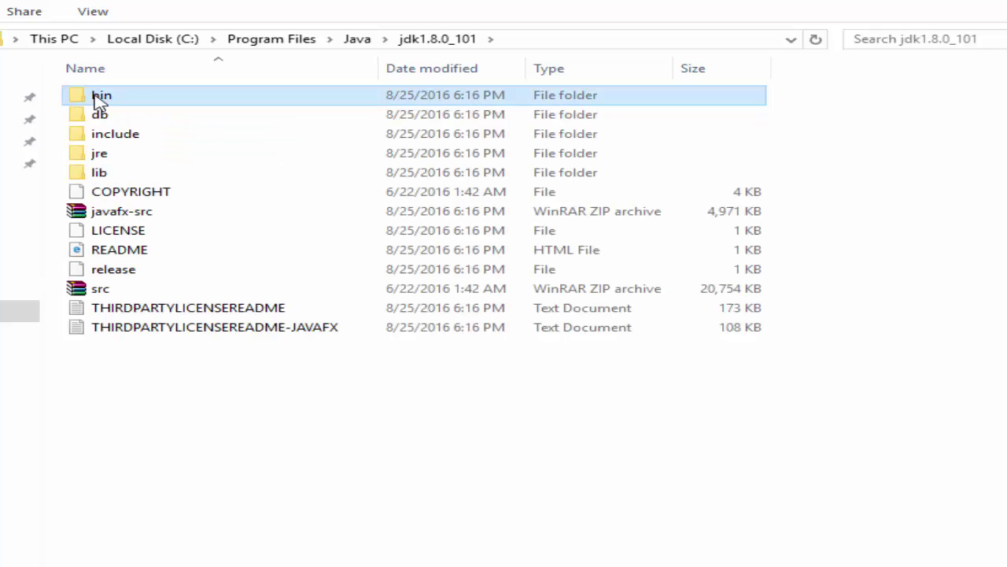
left_click(357, 39)
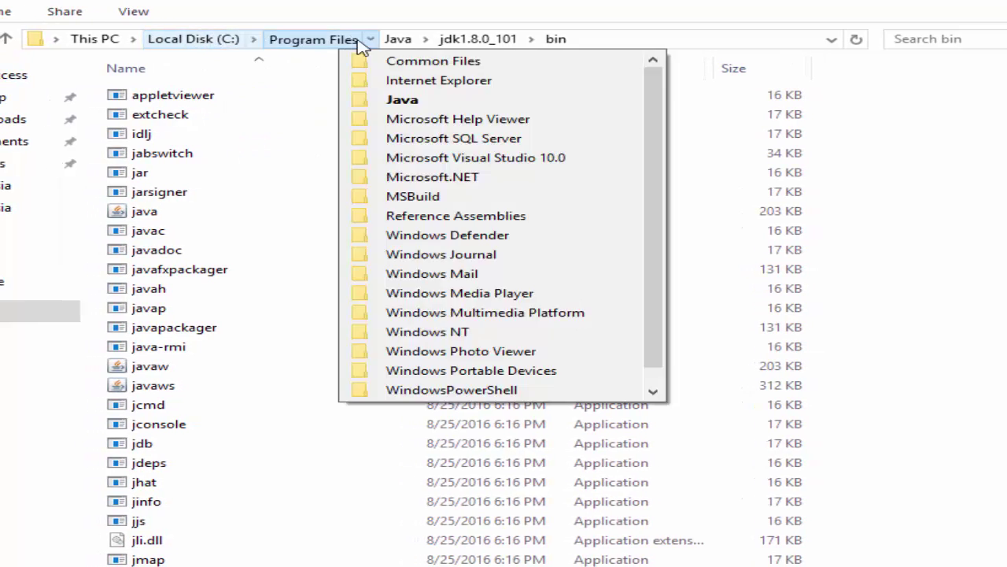
left_click(540, 39)
left_click(584, 41)
key("ctrl+c")
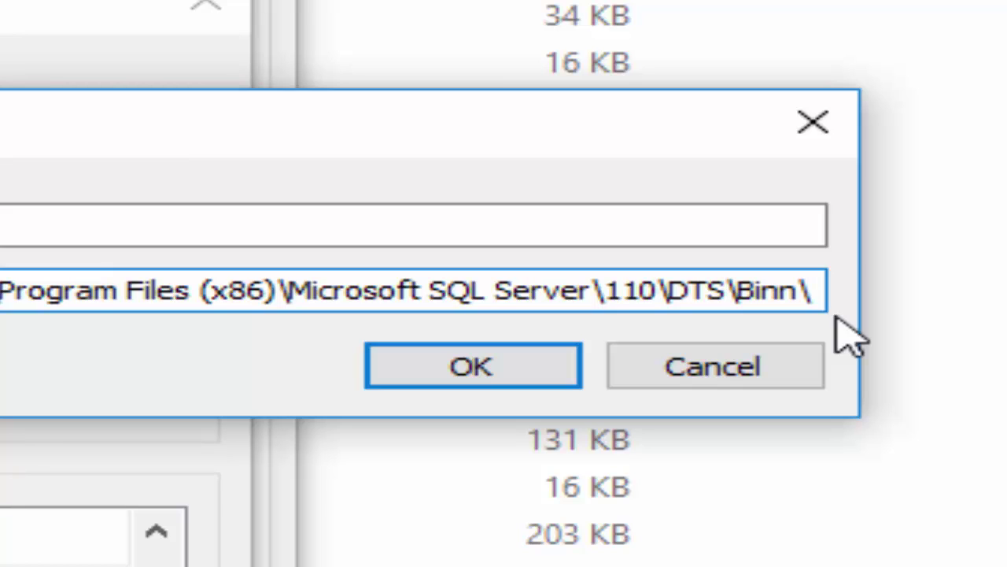
type(";")
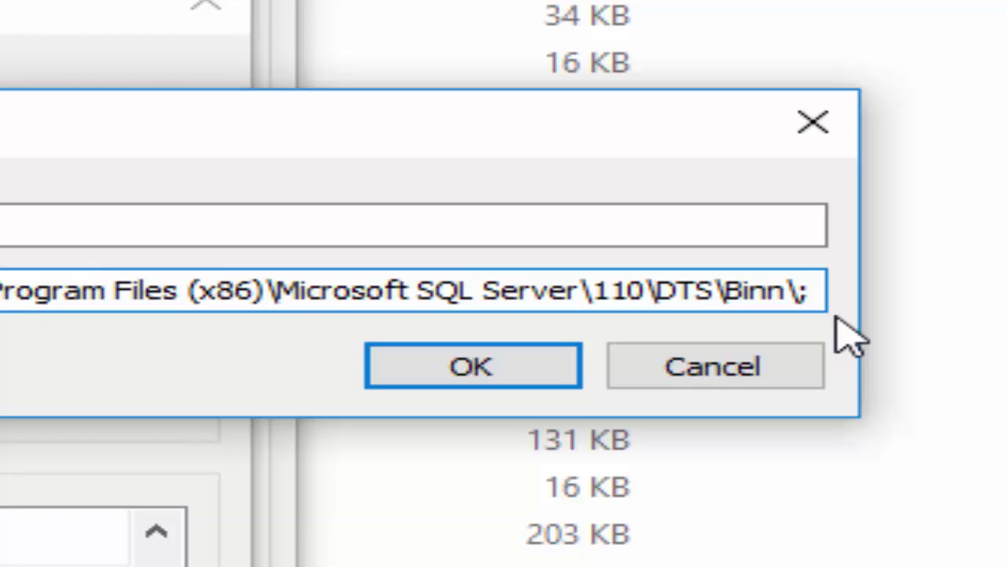
key("ctrl+v")
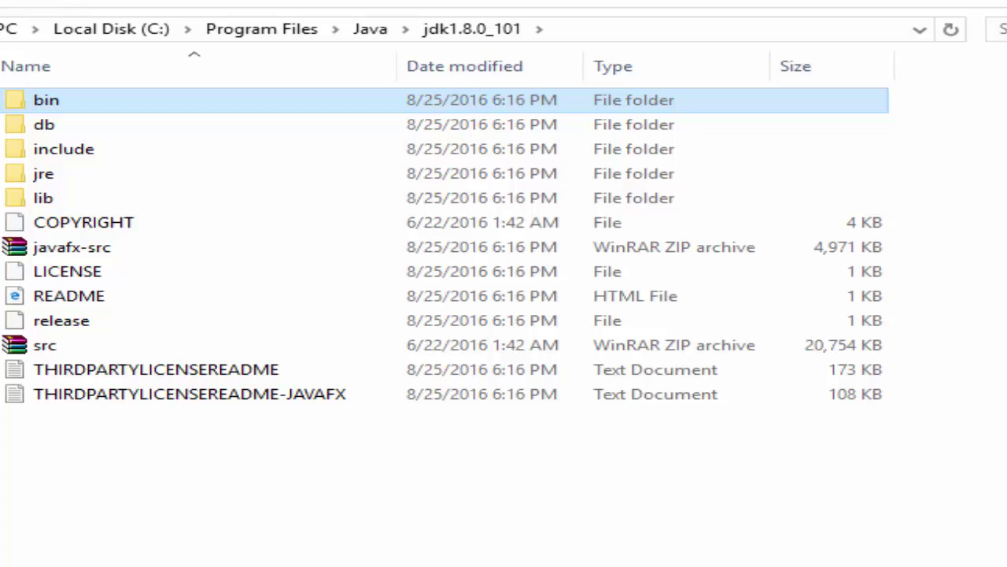
Append the copied path of the jre1.8.0_101 bin folder to the Path value after a semicolon and save the system settings.
key("alt+Up")
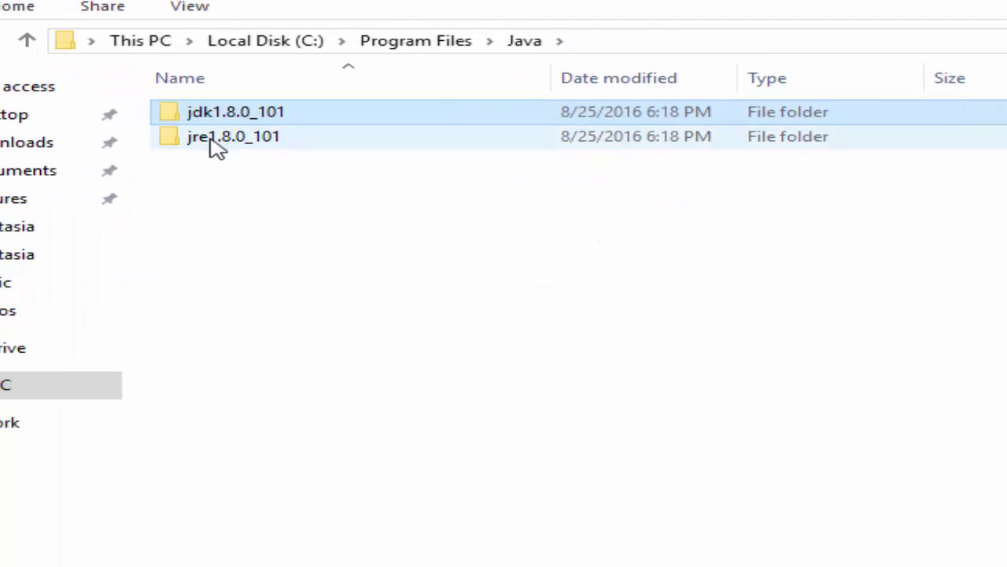
double_click(214, 146)
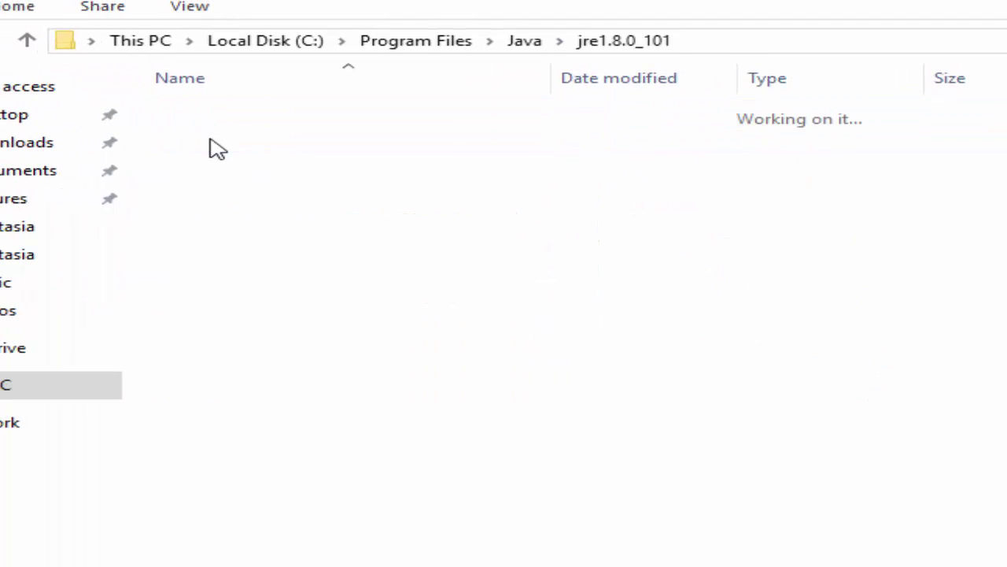
double_click(202, 118)
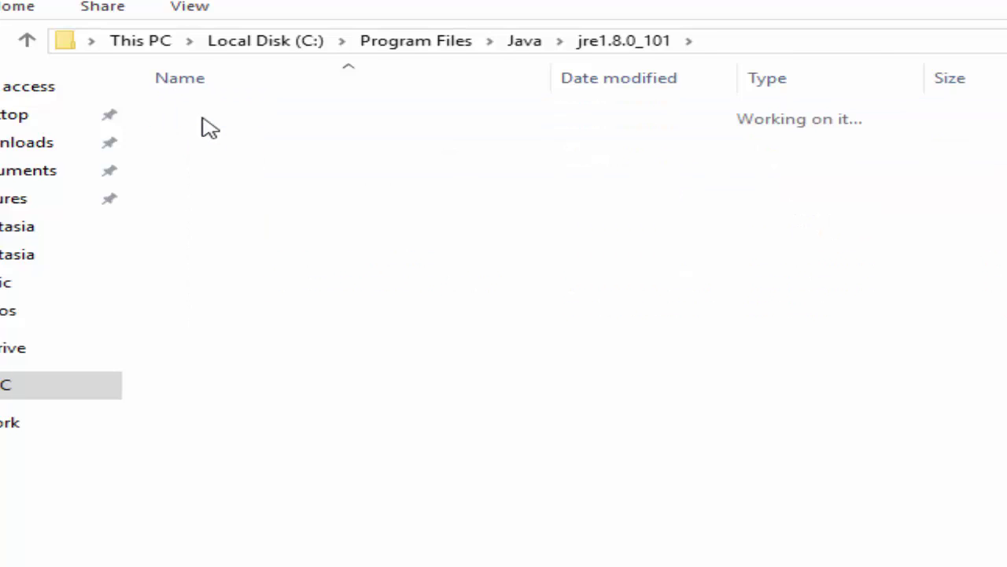
left_click(810, 46)
key("ctrl+c")
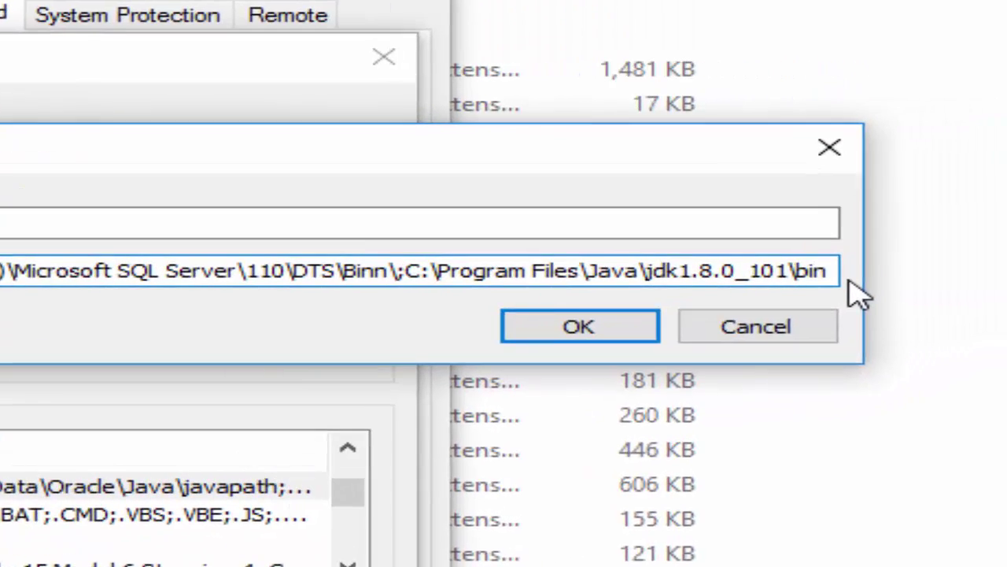
type(";")
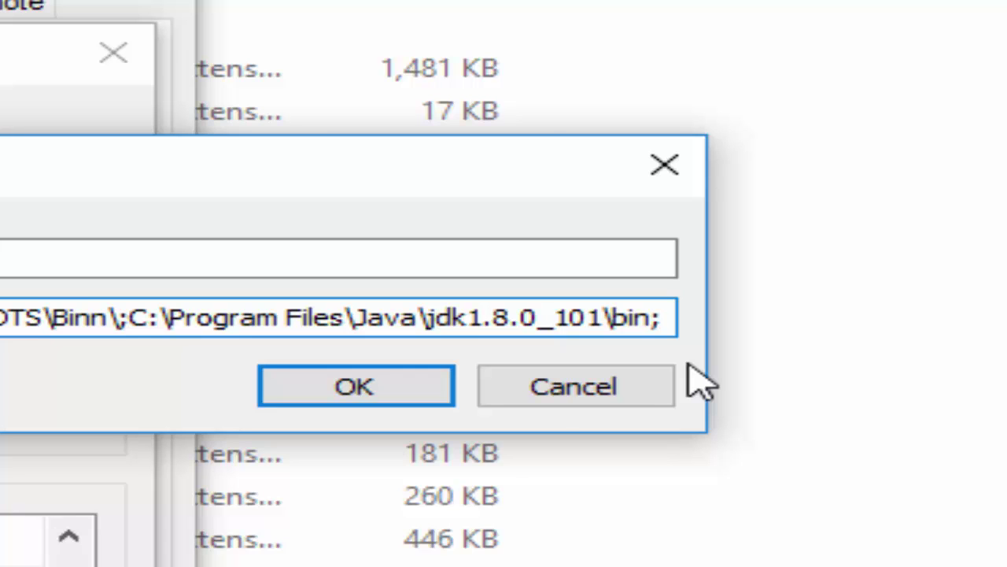
key("ctrl+v")
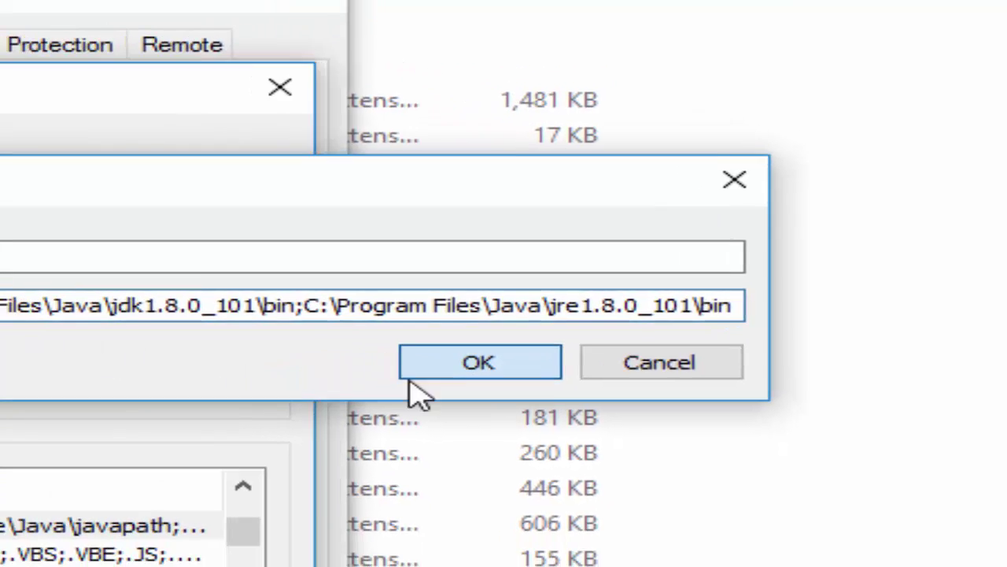
left_click(272, 385)
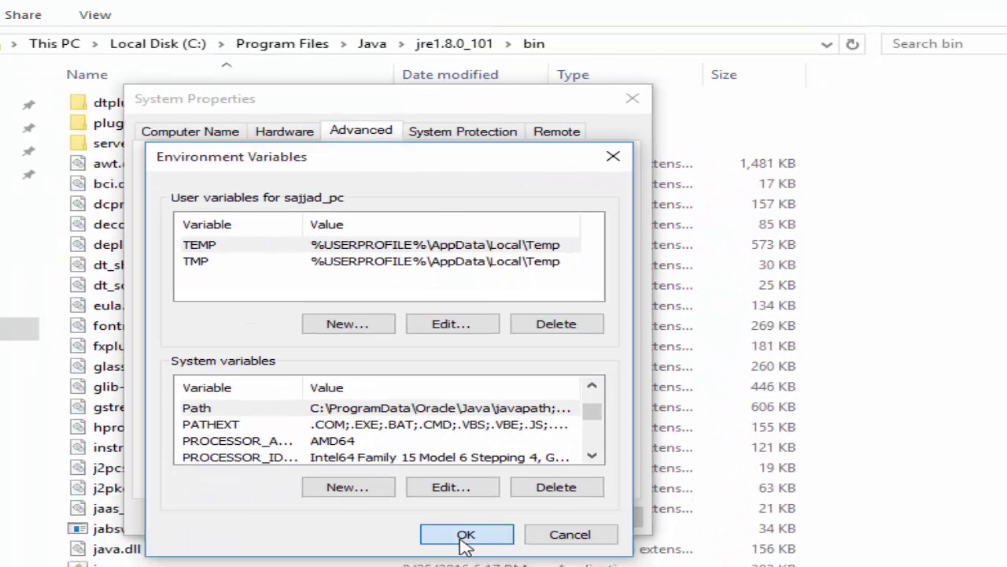
left_click(464, 535)
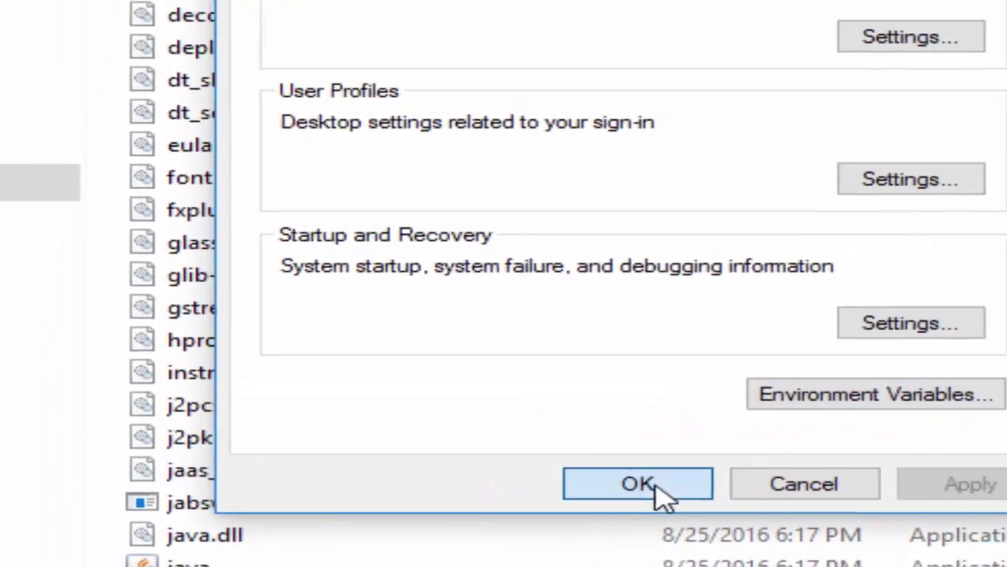
left_click(645, 483)
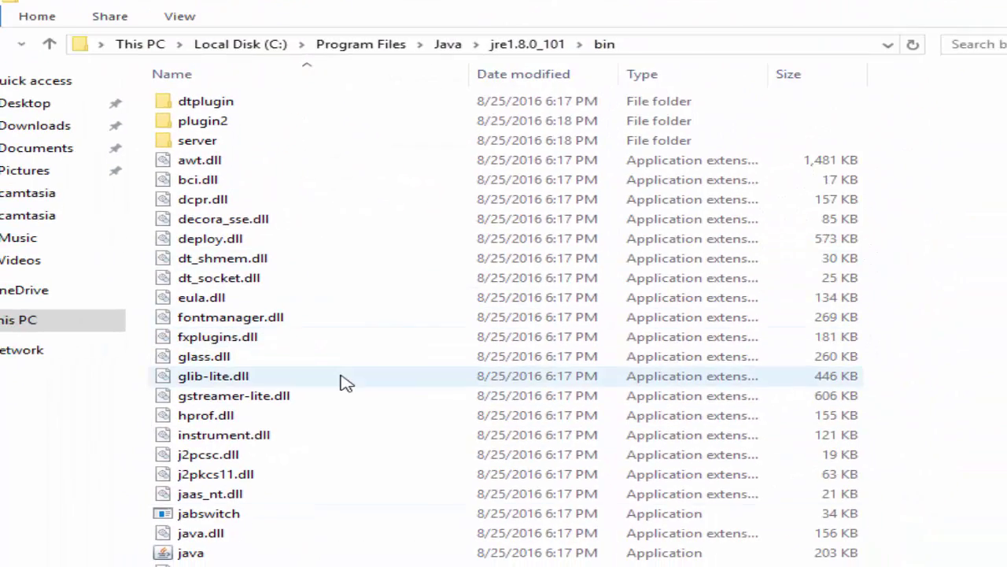
scroll(393, 314, "down", 18)
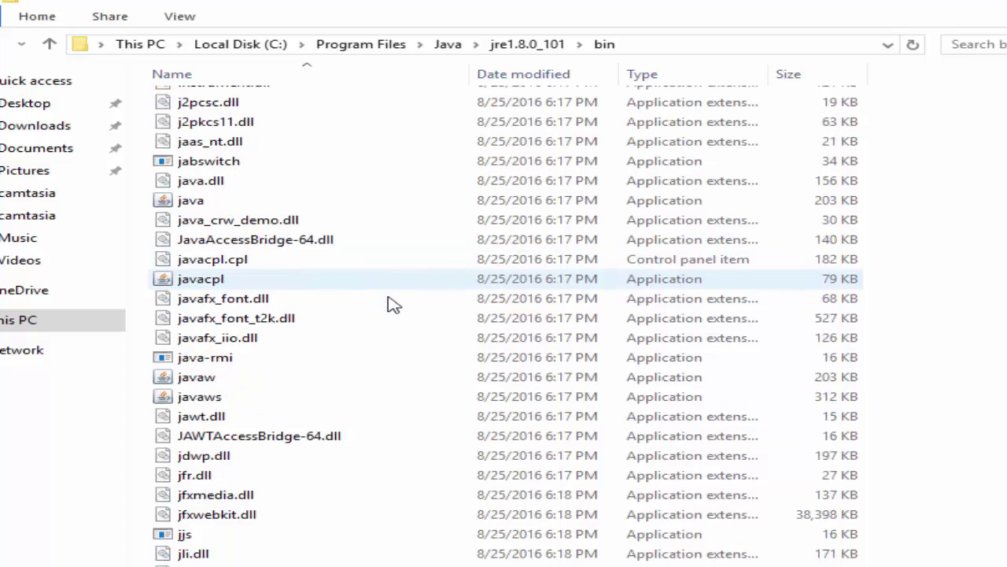
scroll(389, 313, "down", 1)
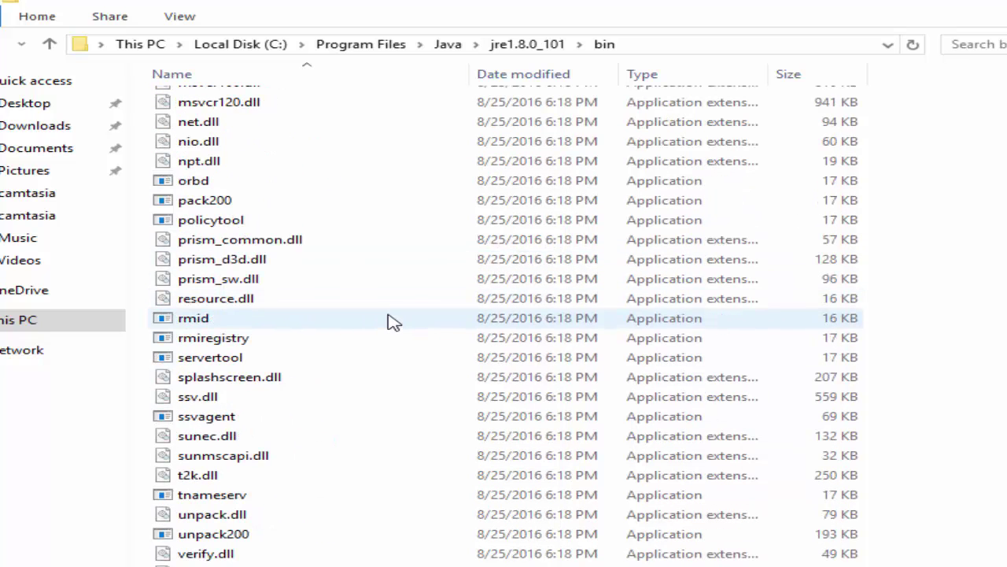
scroll(391, 321, "up", 20)
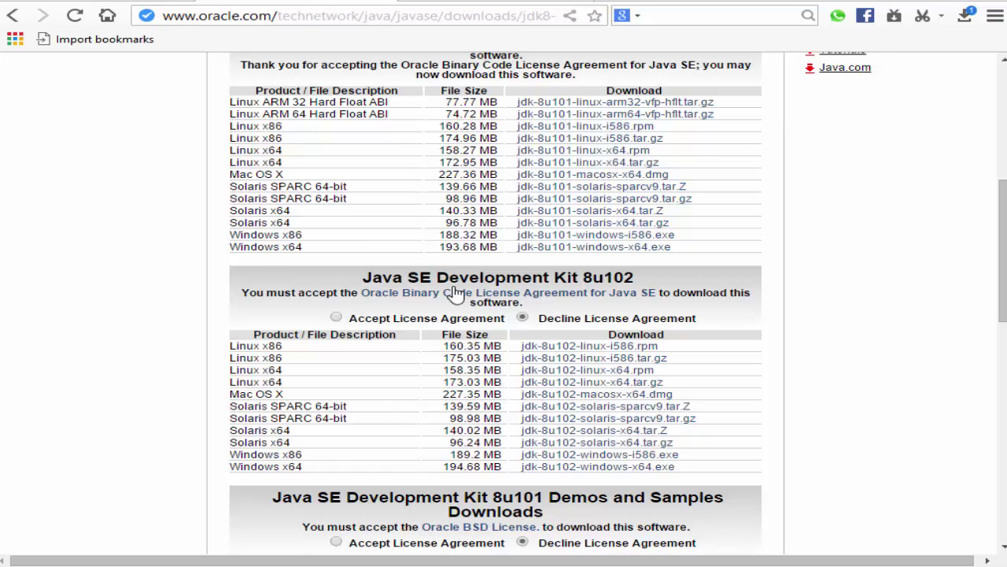
Search Google for "download netbeans" in a new browser tab.
left_click(519, 5)
left_click(628, 7)
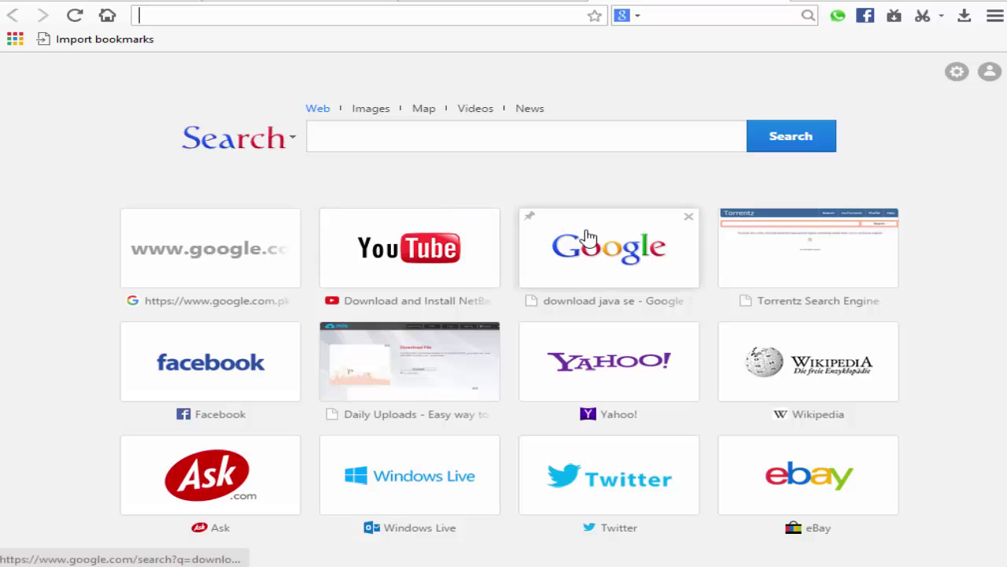
left_click(558, 310)
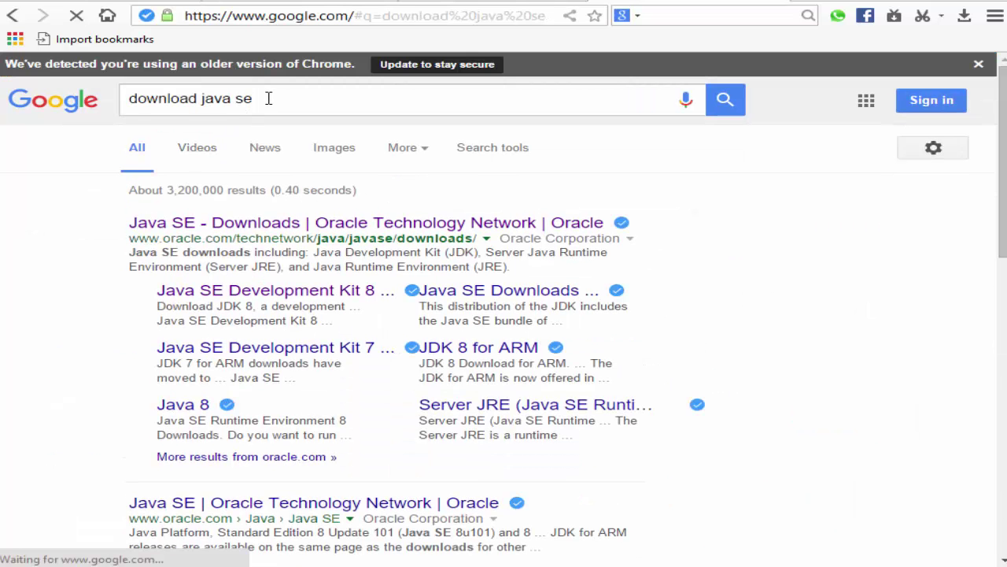
left_click(271, 96)
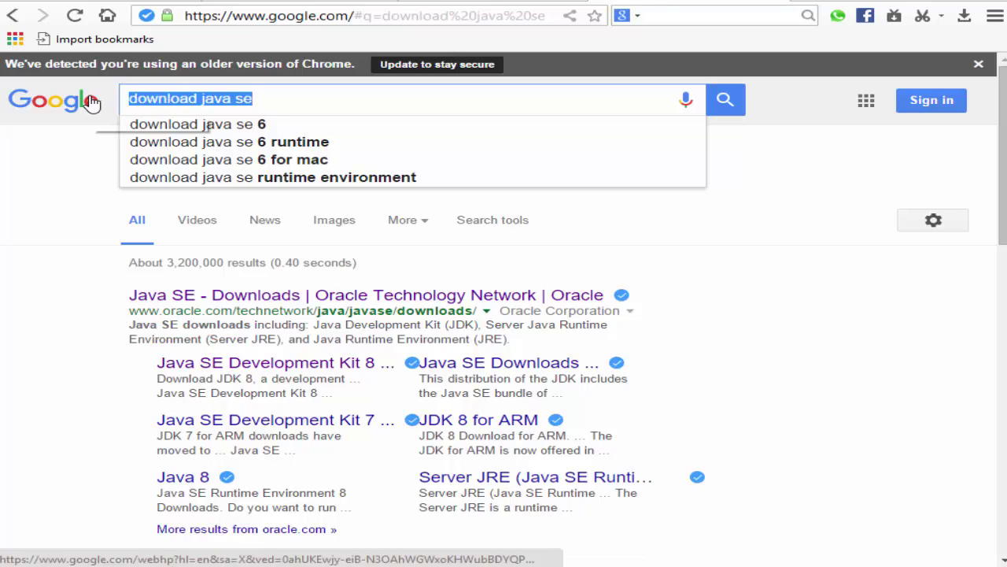
type("download")
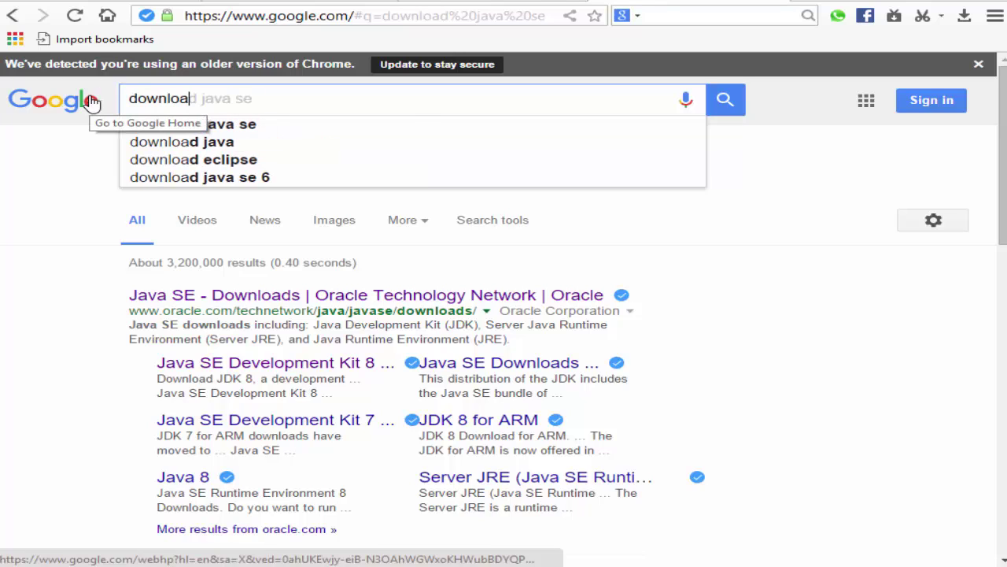
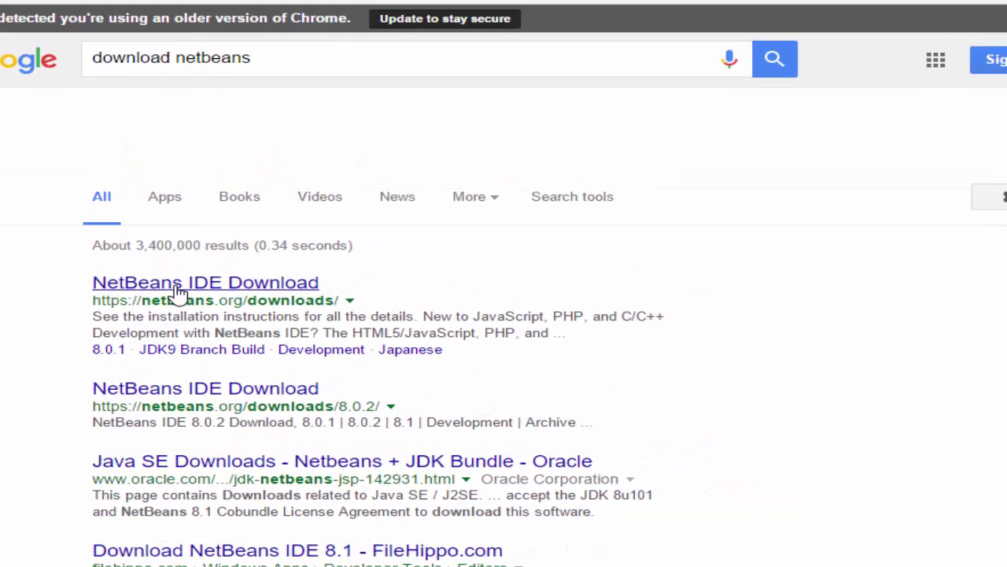
Open the NetBeans IDE Download result from netbeans.org and download the complete 215 MB bundle as netbeans-8.1-windows.exe.
left_click(179, 292)
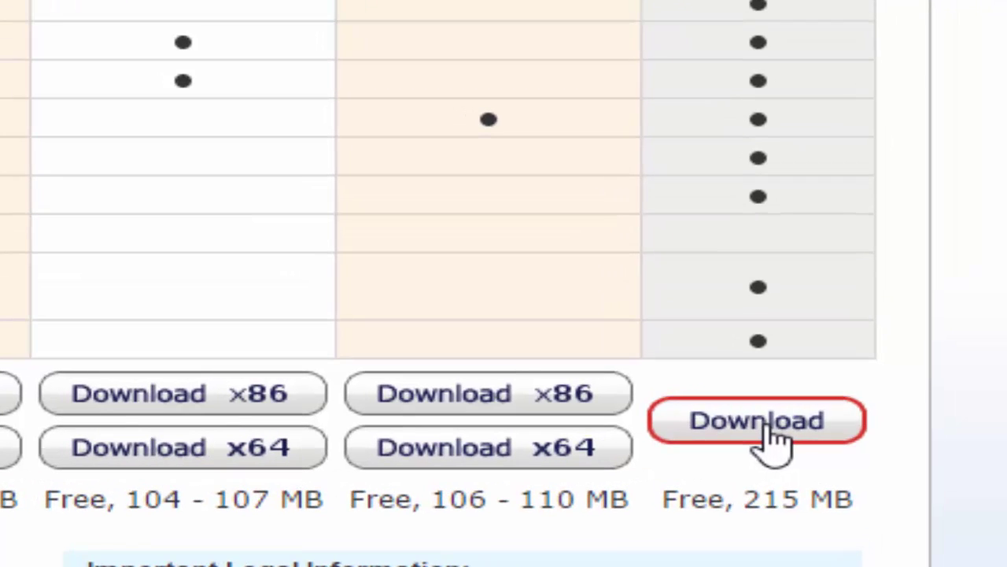
left_click(764, 429)
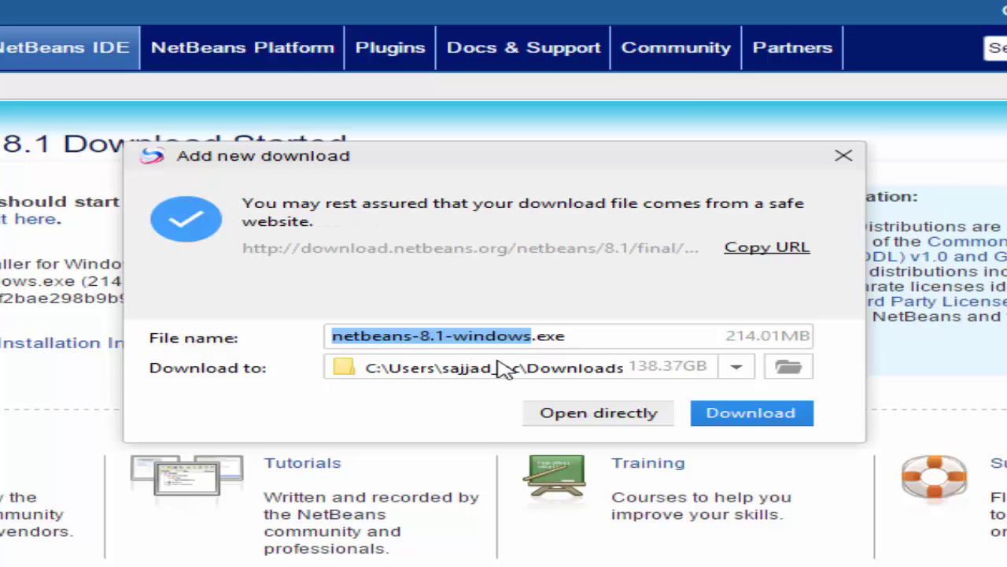
left_click(747, 415)
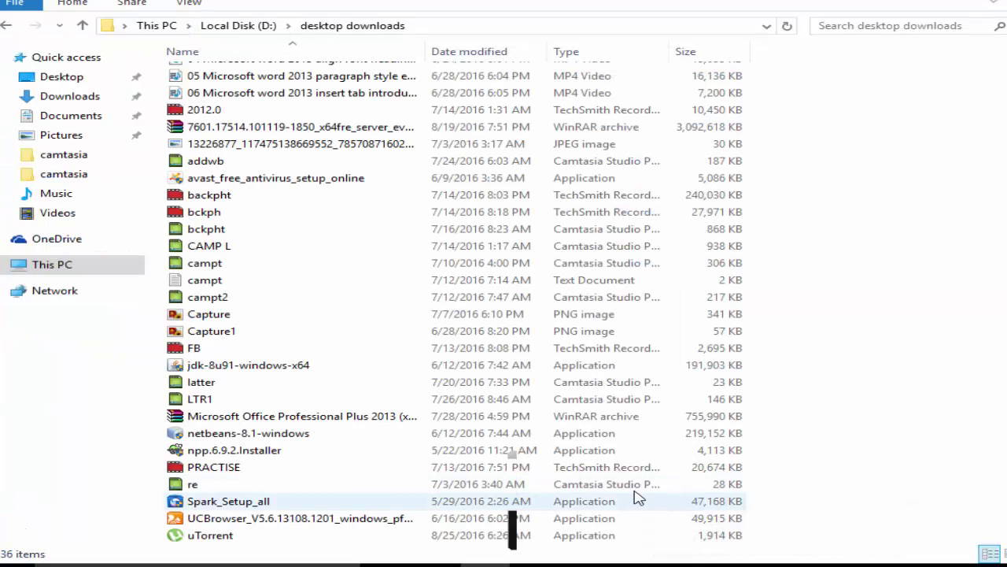
Run the netbeans-8.1-windows installer from the desktop downloads folder and accept its license agreement.
left_click(194, 439)
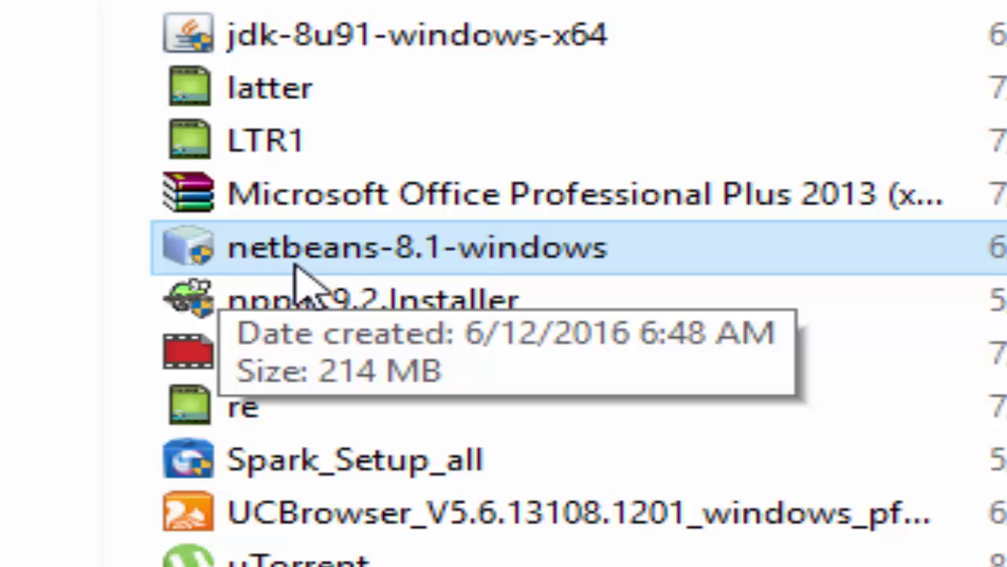
double_click(385, 271)
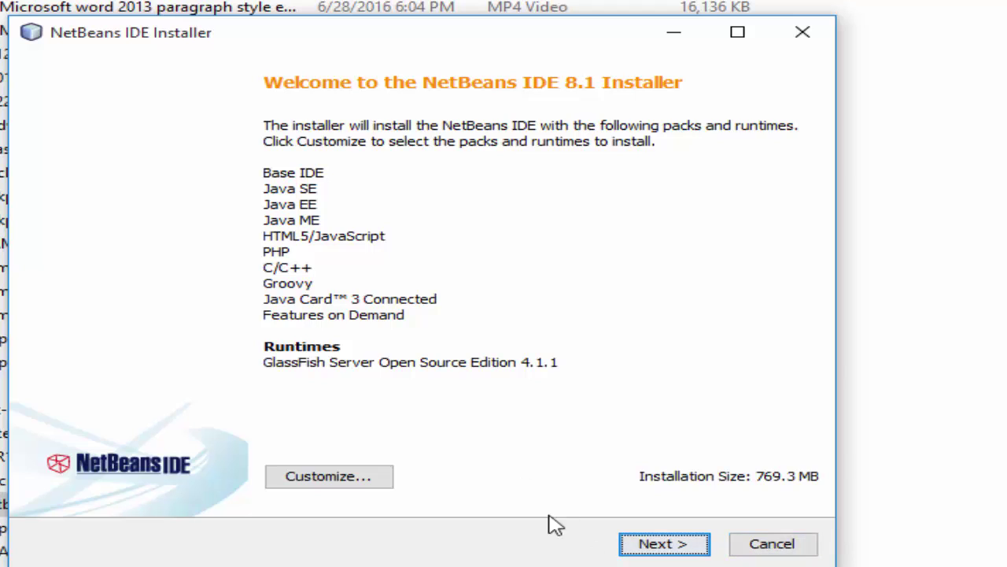
left_click(660, 547)
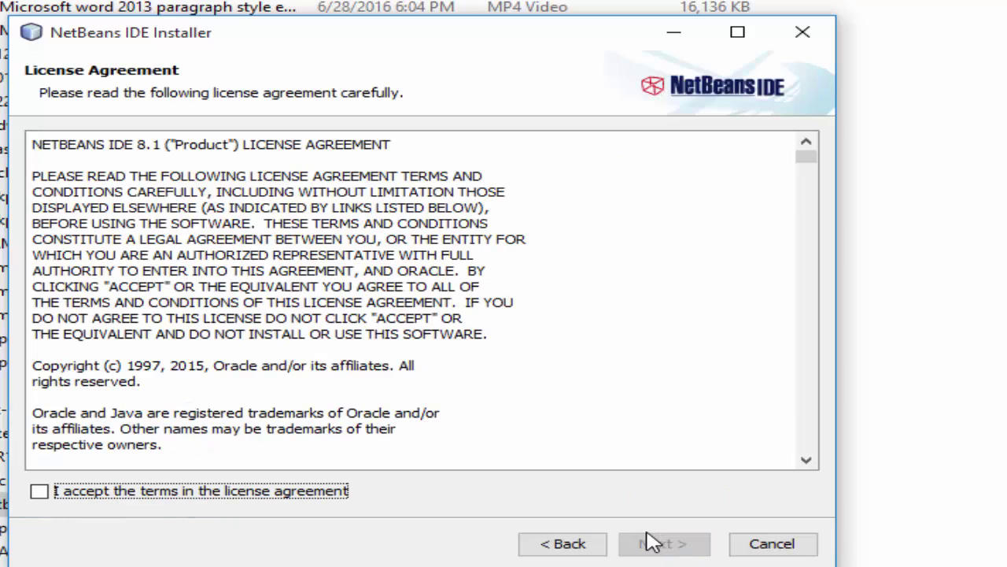
left_click(222, 496)
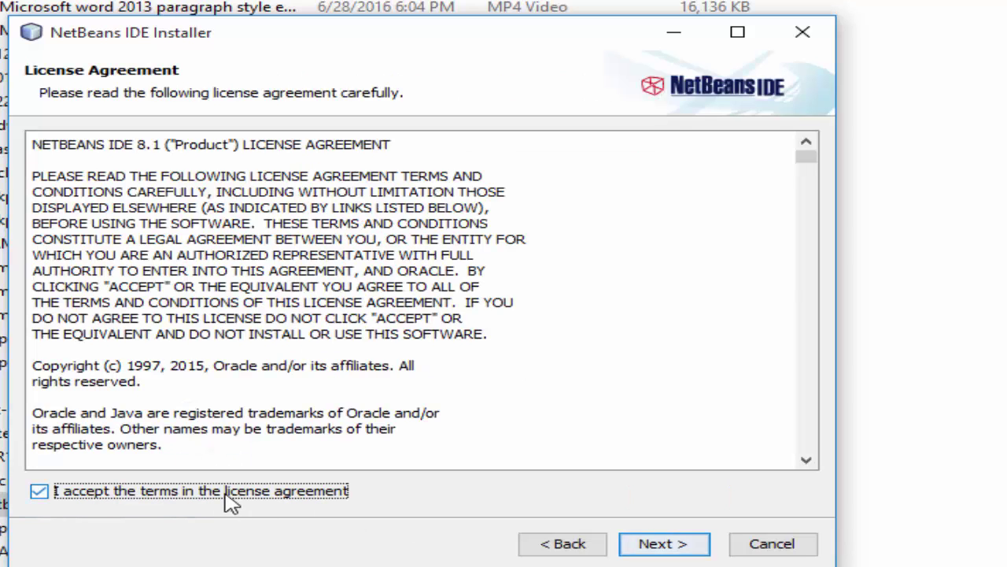
left_click(647, 548)
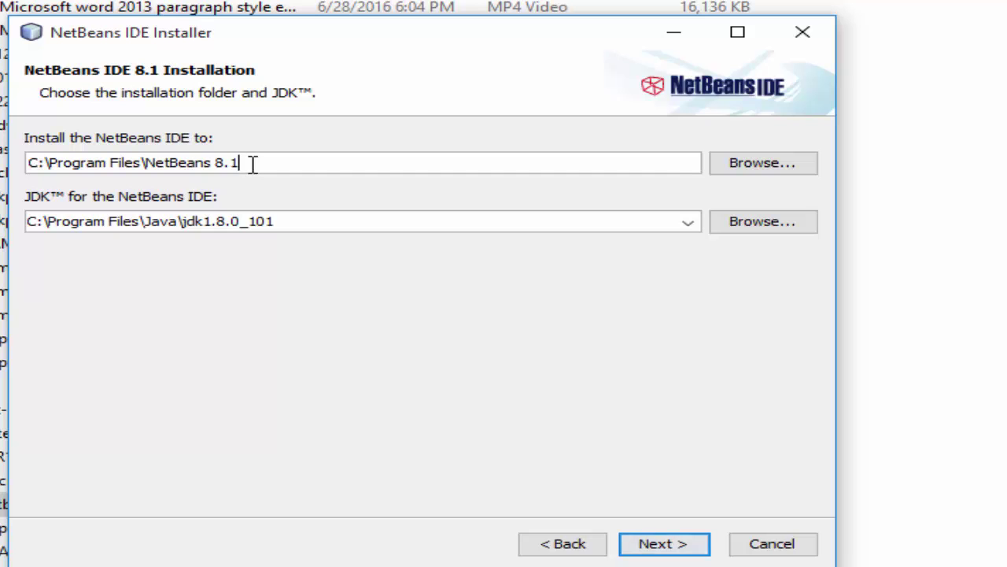
Install NetBeans to C:\Program Files\NetBeans 8.1 and GlassFish to C:\Program Files\glassfish-4.1.1 using jdk1.8.0_101, and finish the installer.
left_click_drag(252, 163, 31, 164)
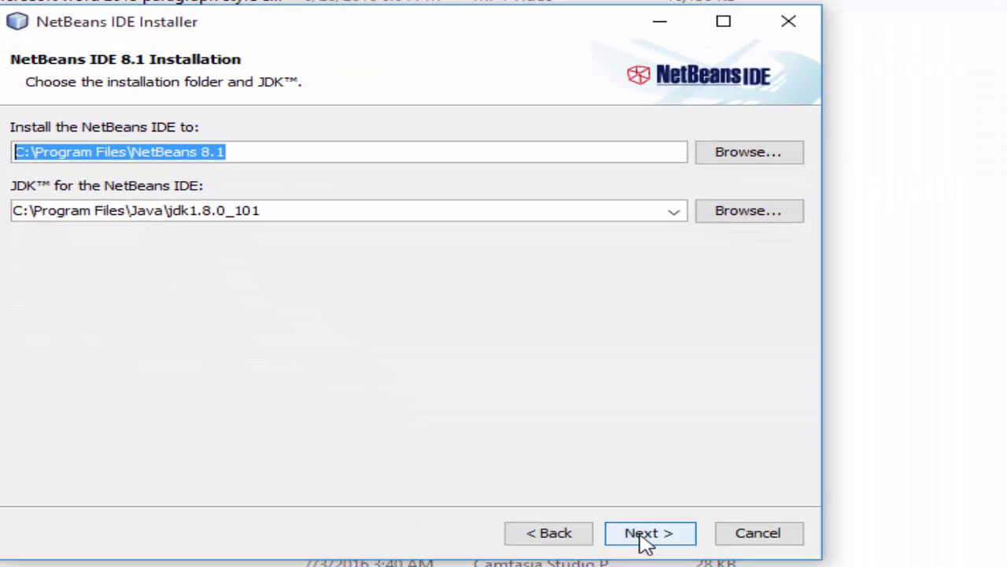
left_click(948, 566)
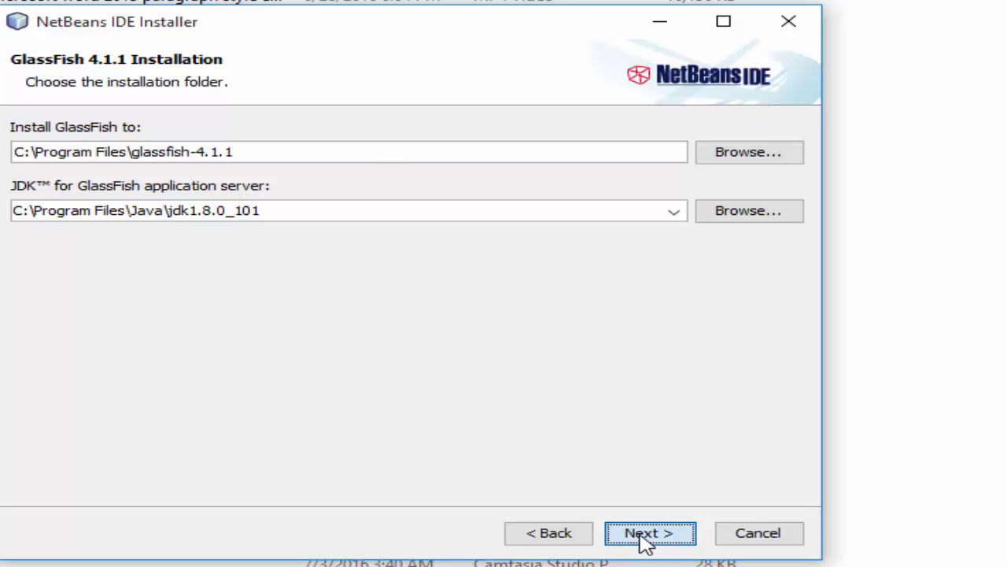
left_click(644, 535)
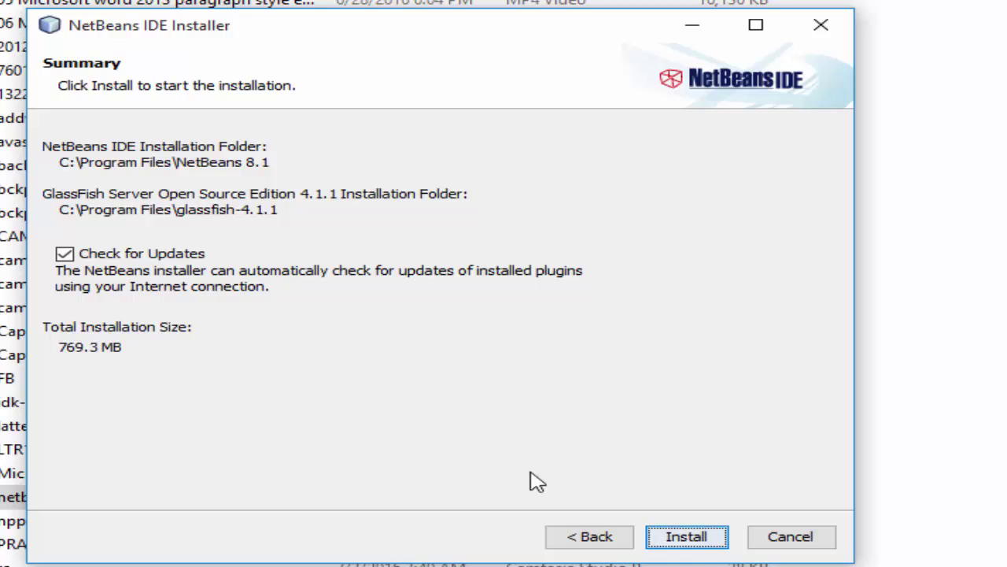
left_click(686, 538)
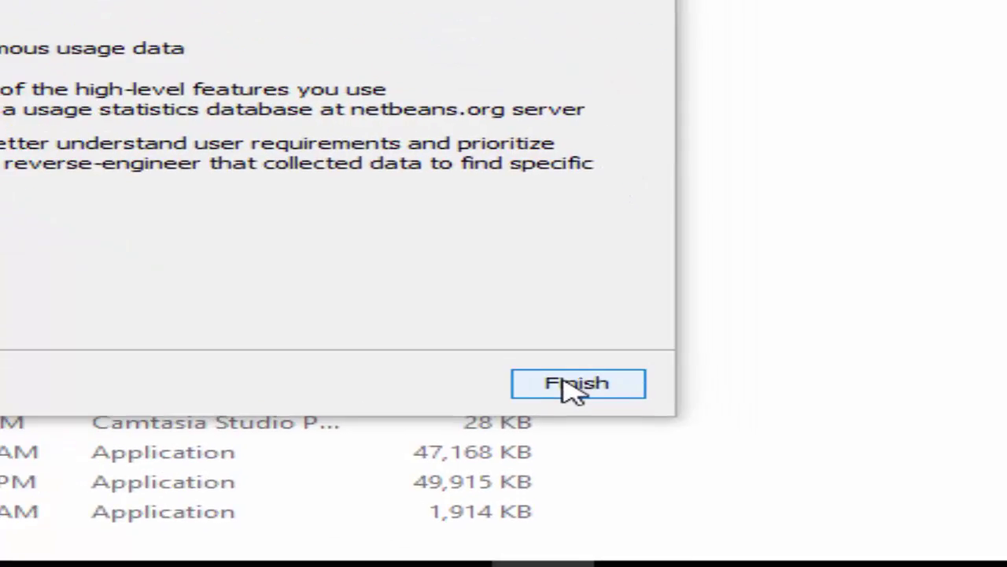
left_click(575, 385)
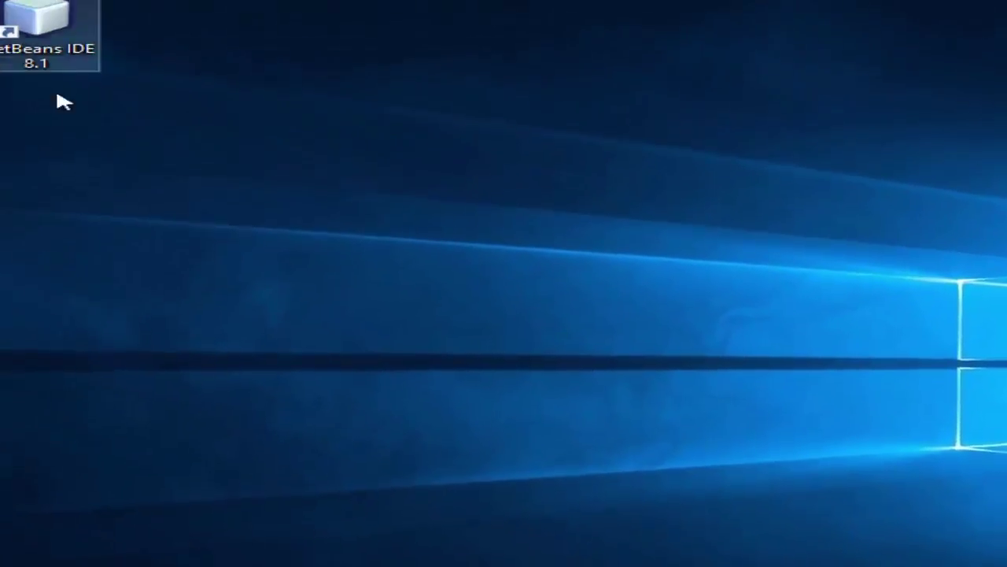
Launch NetBeans IDE 8.1 from the desktop and start a new Java SE application project.
left_click(96, 66)
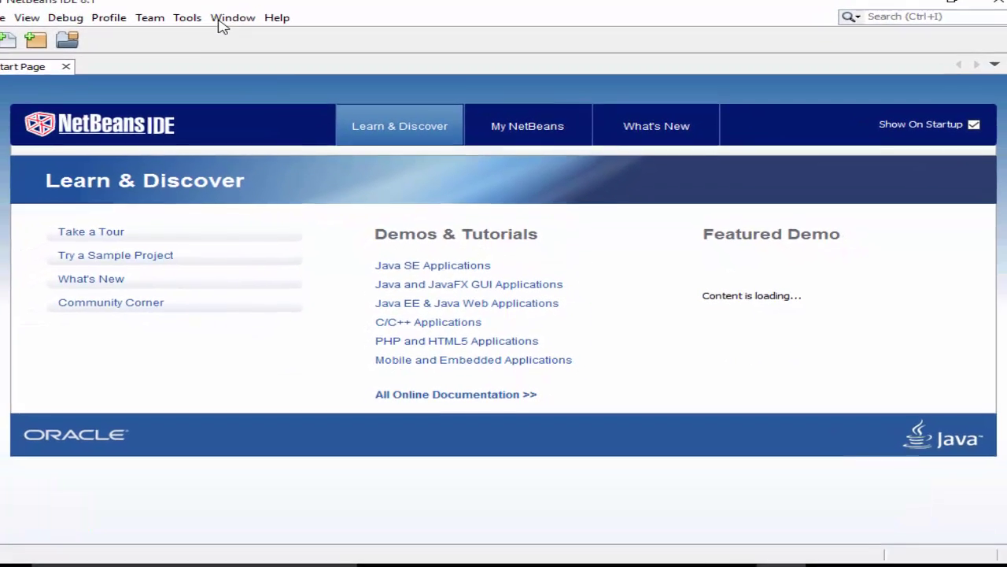
left_click(0, 17)
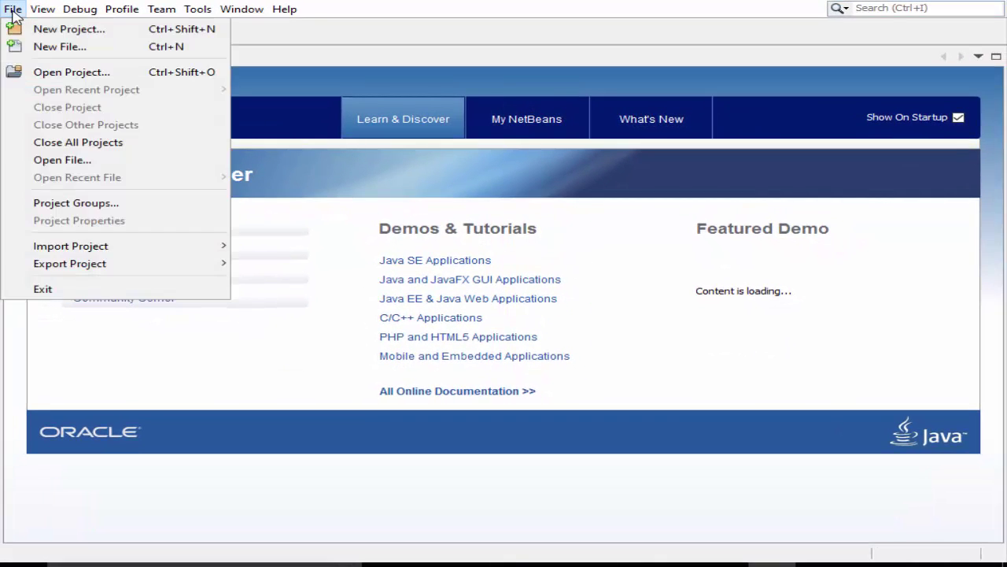
key("Right")
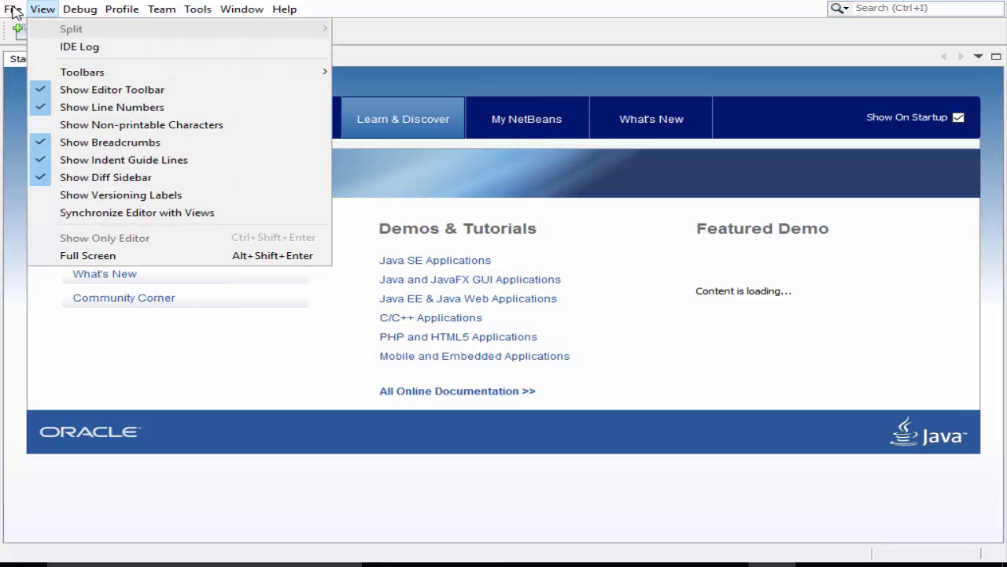
left_click(12, 10)
left_click(12, 9)
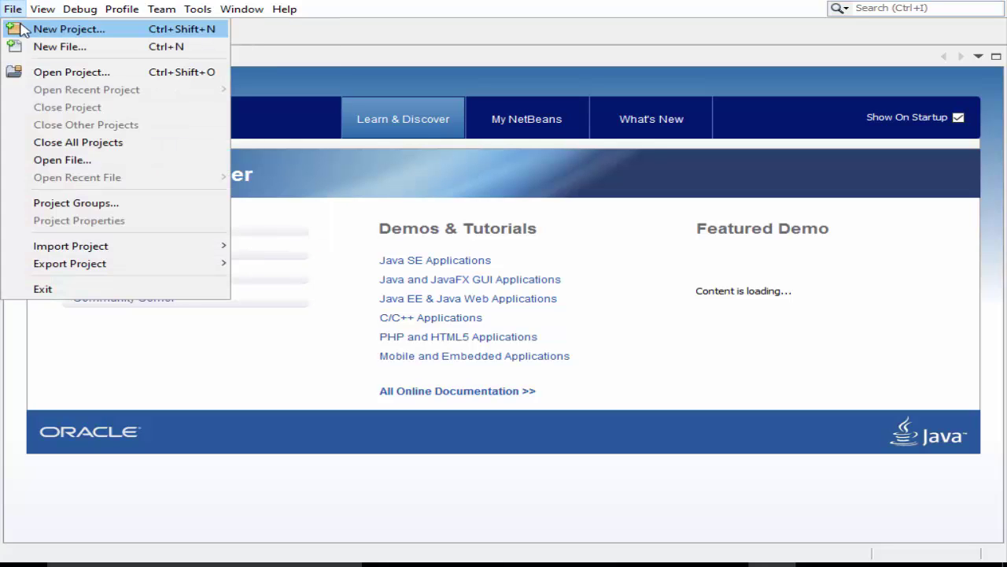
left_click(25, 27)
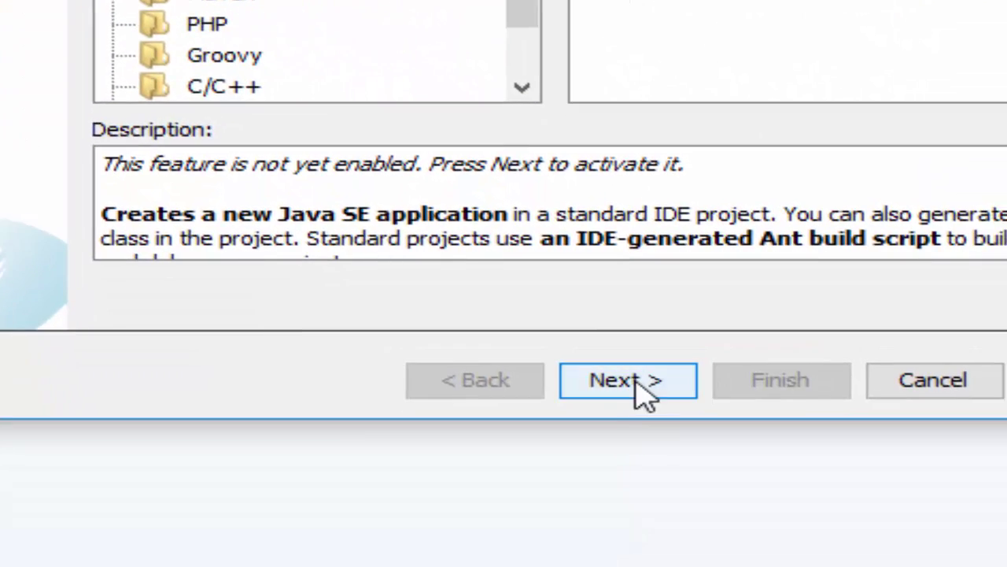
left_click(639, 384)
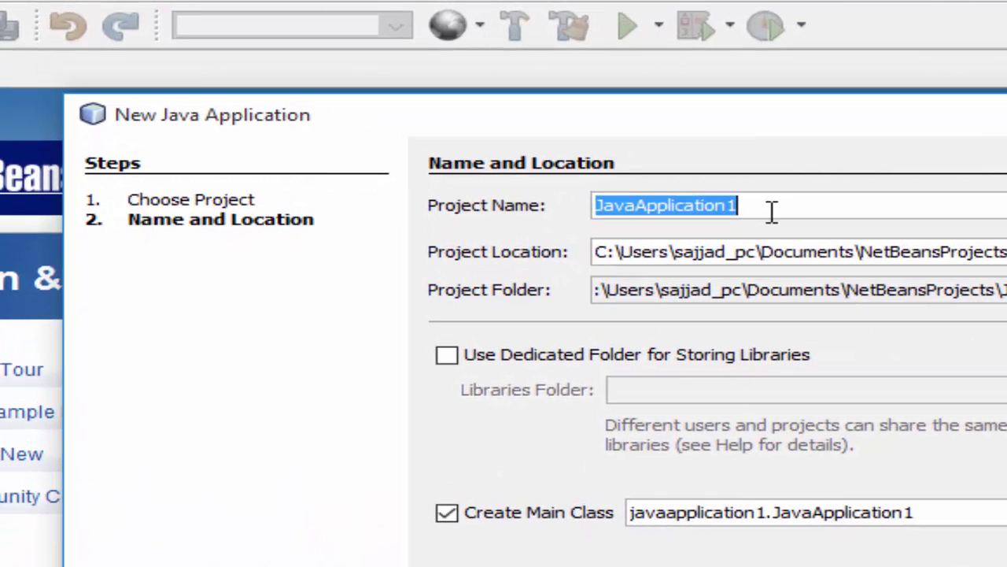
Name the Java project first_project and create it with its main class.
left_click_drag(771, 211, 573, 200)
type("first")
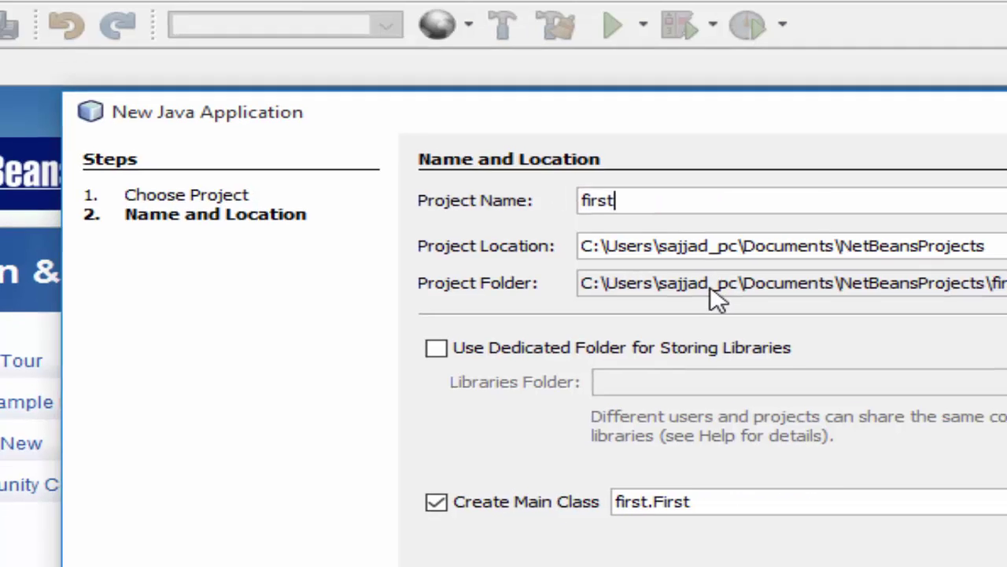
type("_p")
type("ro")
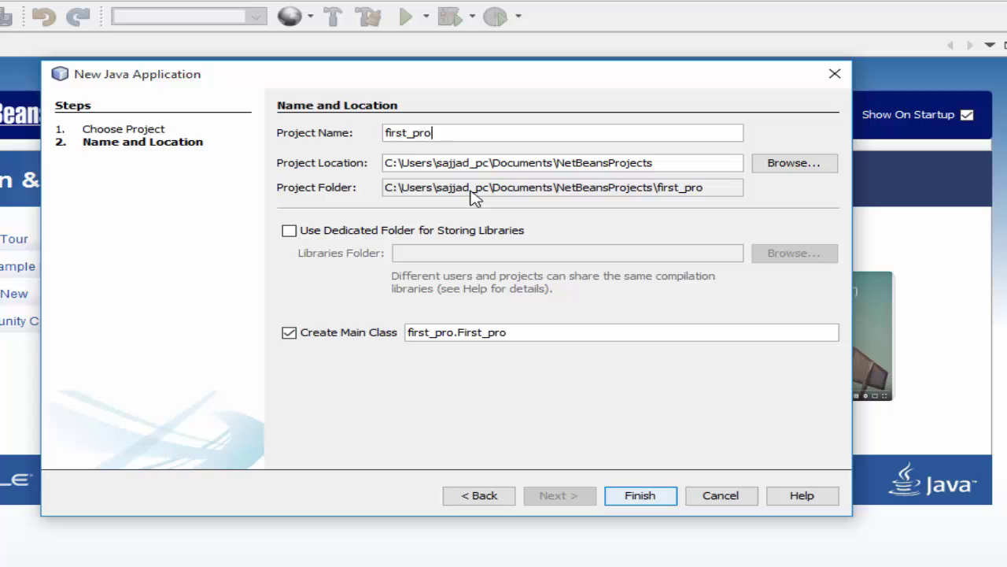
type("ject")
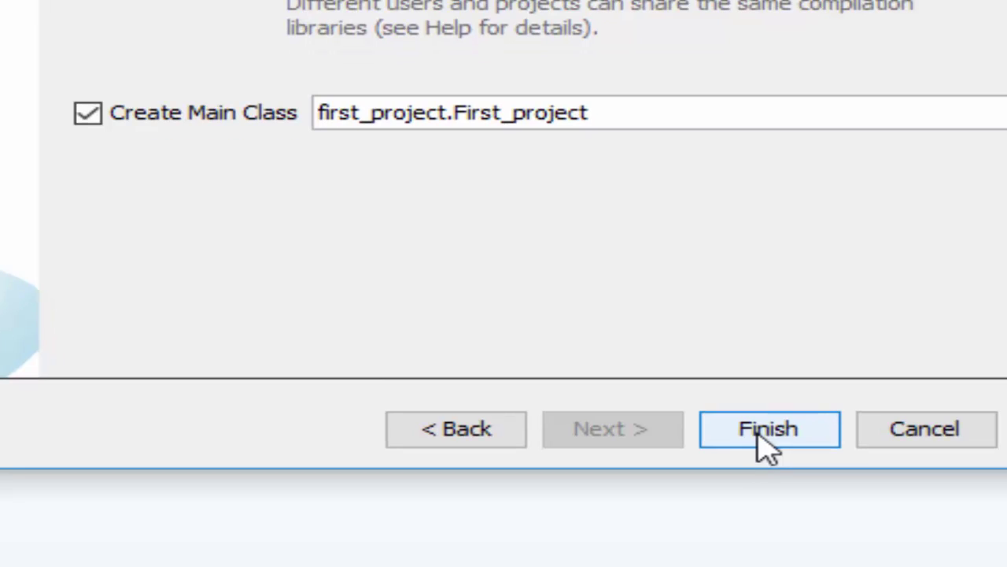
left_click(767, 439)
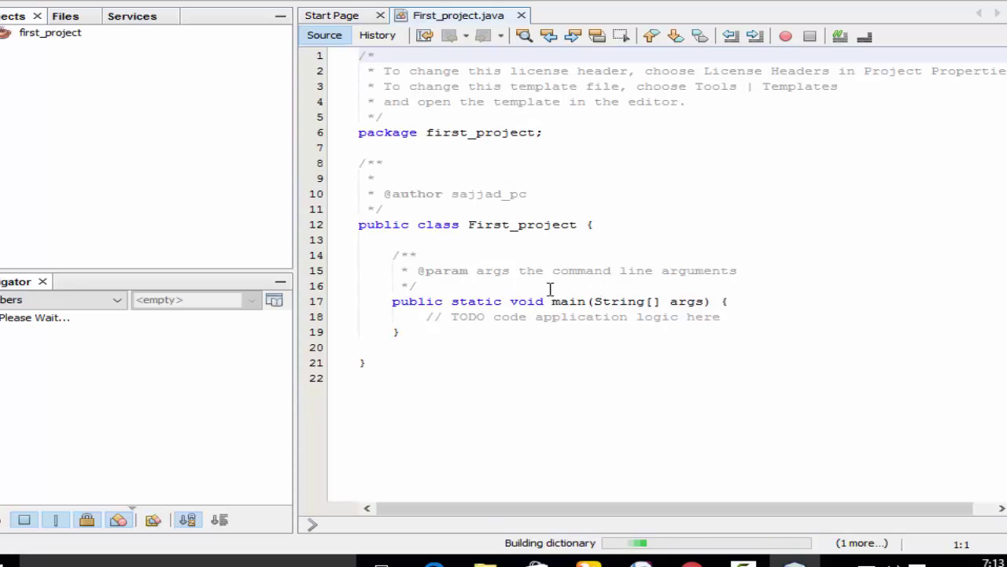
Delete the TODO comment inside the main method of First_project.java.
left_click_drag(721, 317, 452, 322)
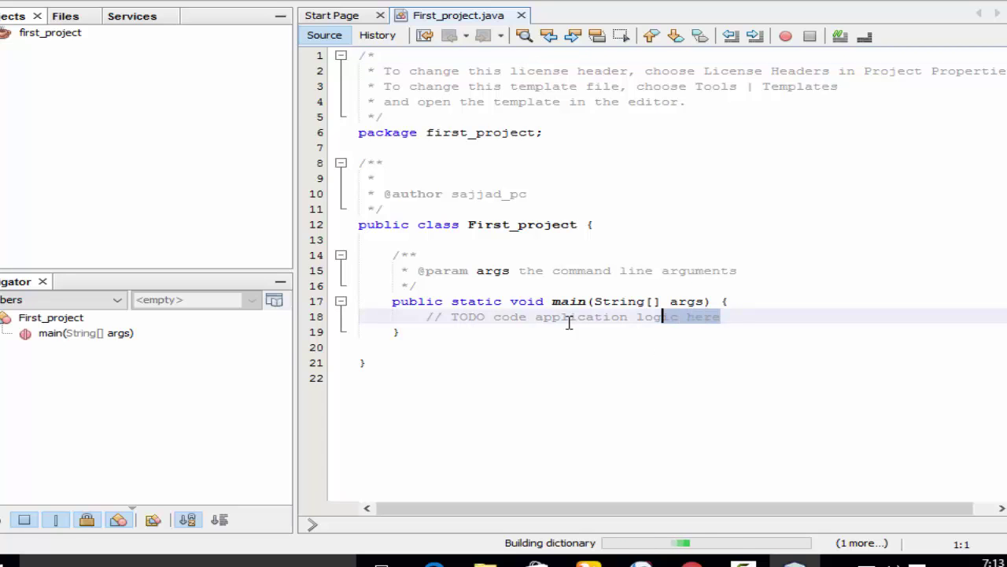
left_click_drag(356, 380, 328, 378)
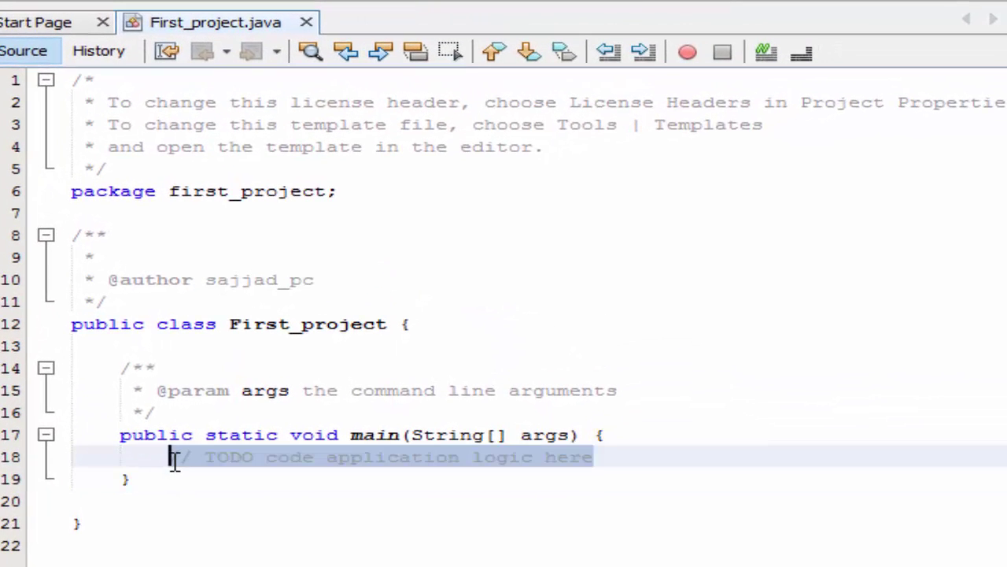
key("Delete")
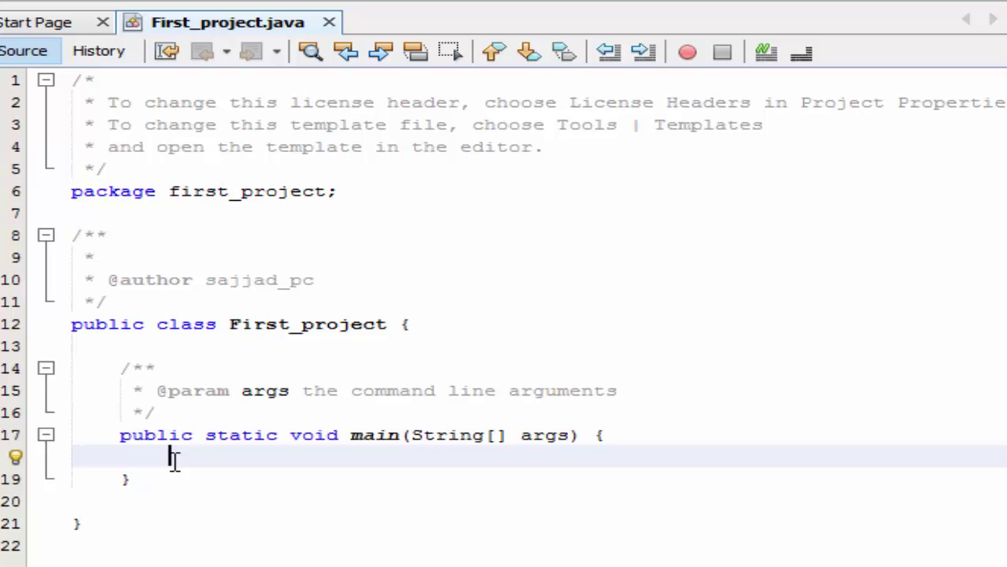
Write the statement System.out.println(""); with an empty string on line 18 of the main method.
type("Syst")
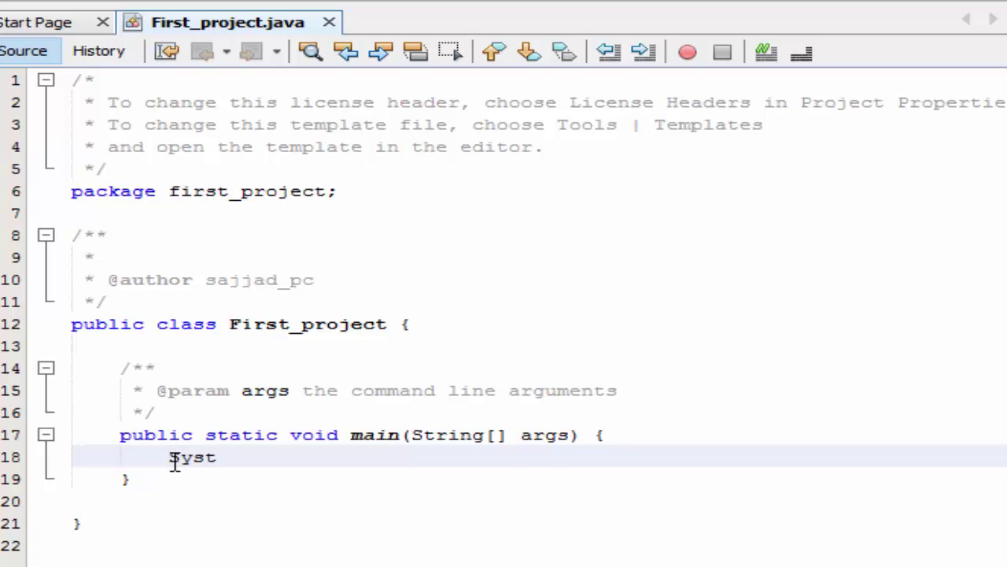
type("em")
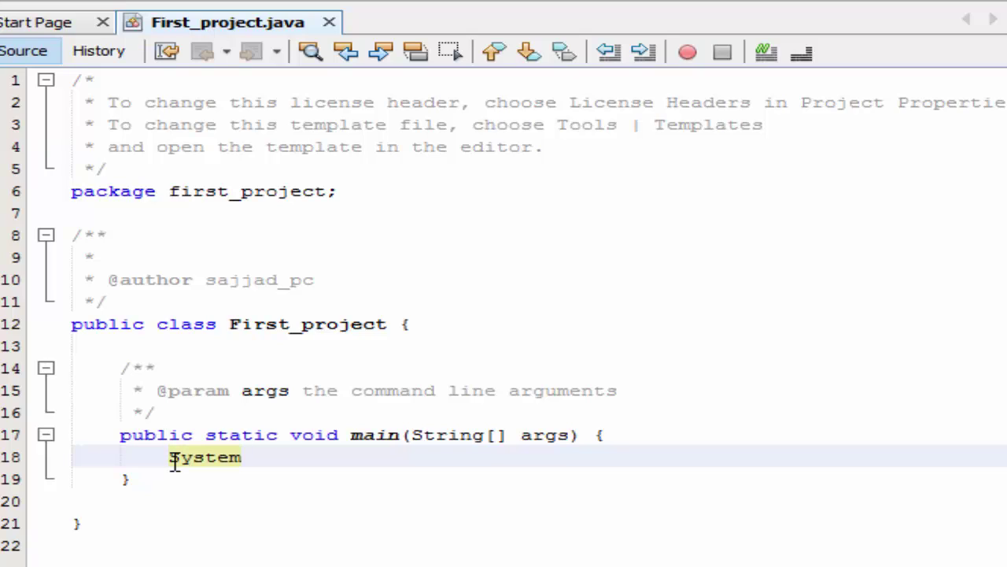
type(".out,")
key("BackSpace")
type(".")
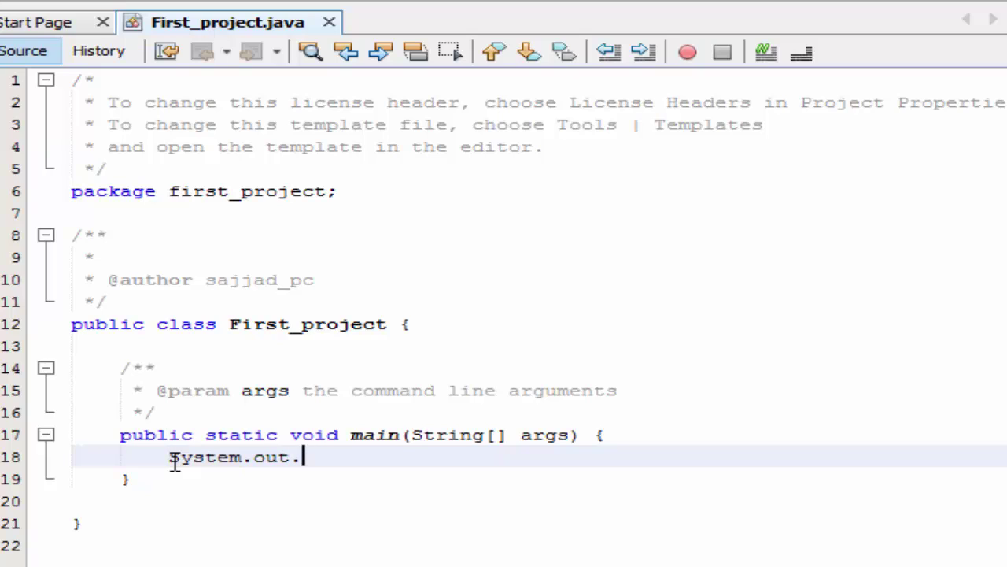
type("printl")
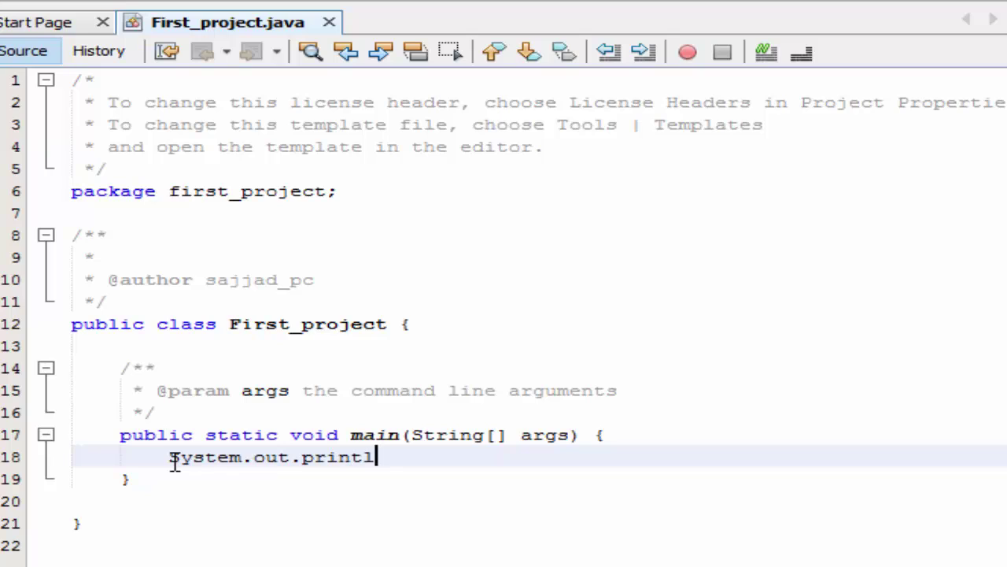
type("n")
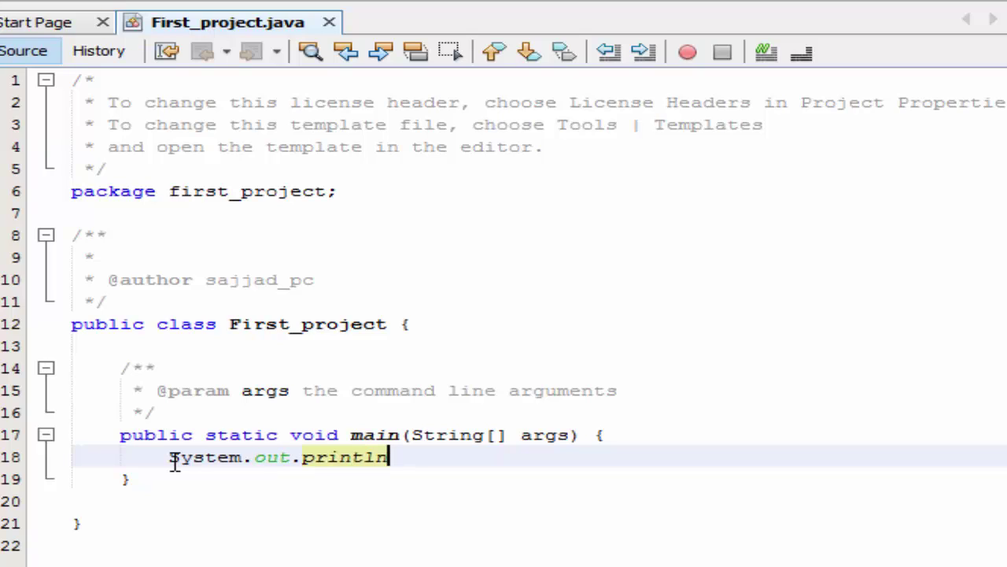
type("(")
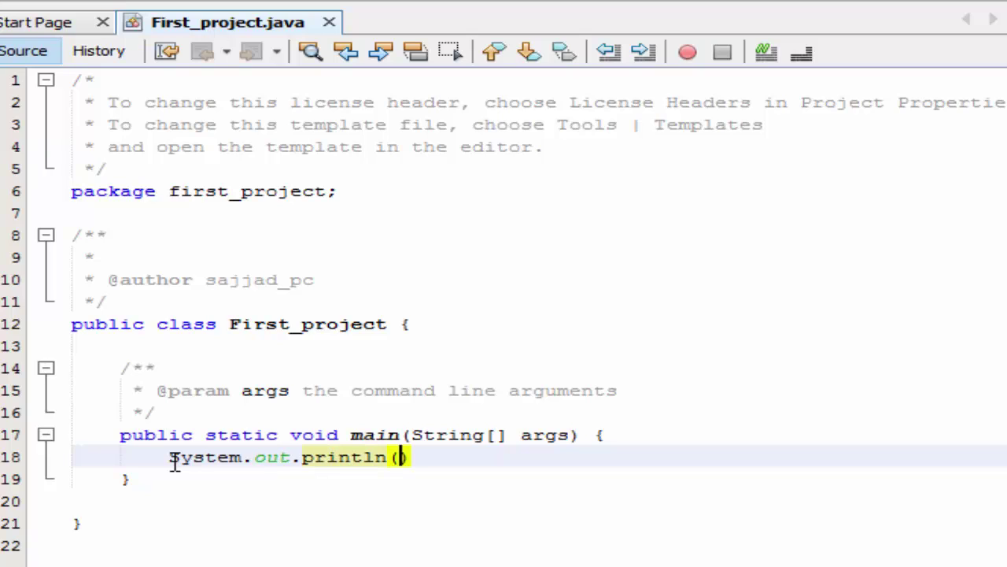
type("\"")
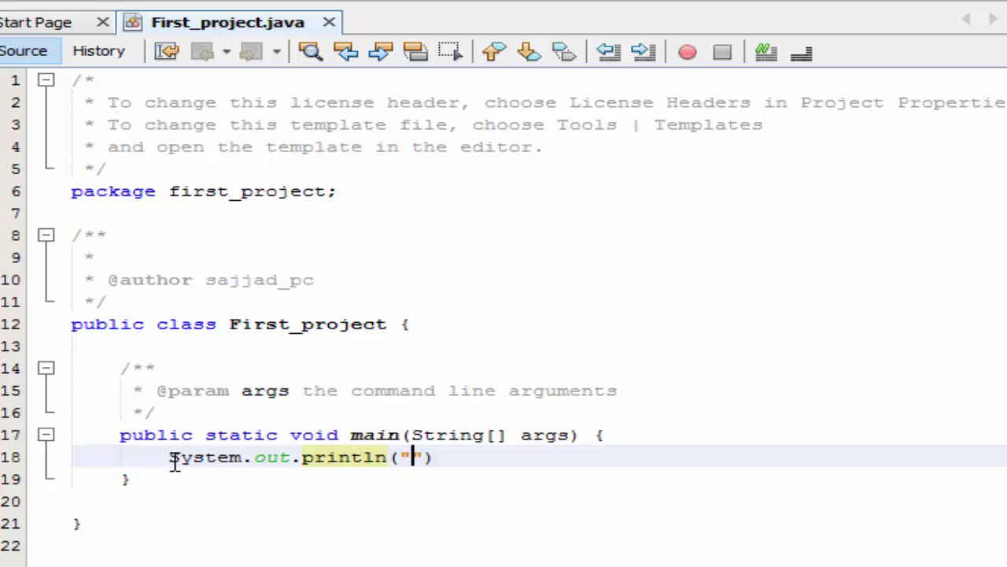
key("End")
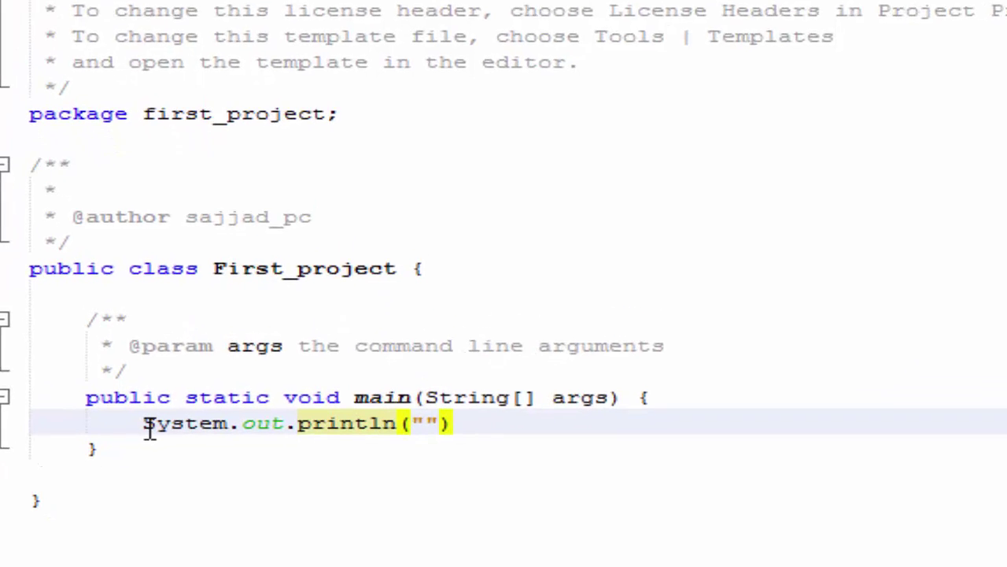
type(";")
Enter the greeting "Asala-o-alaikum " between the empty quotes of the println statement in the main method.
key("Left")
key("Left")
key("Left")
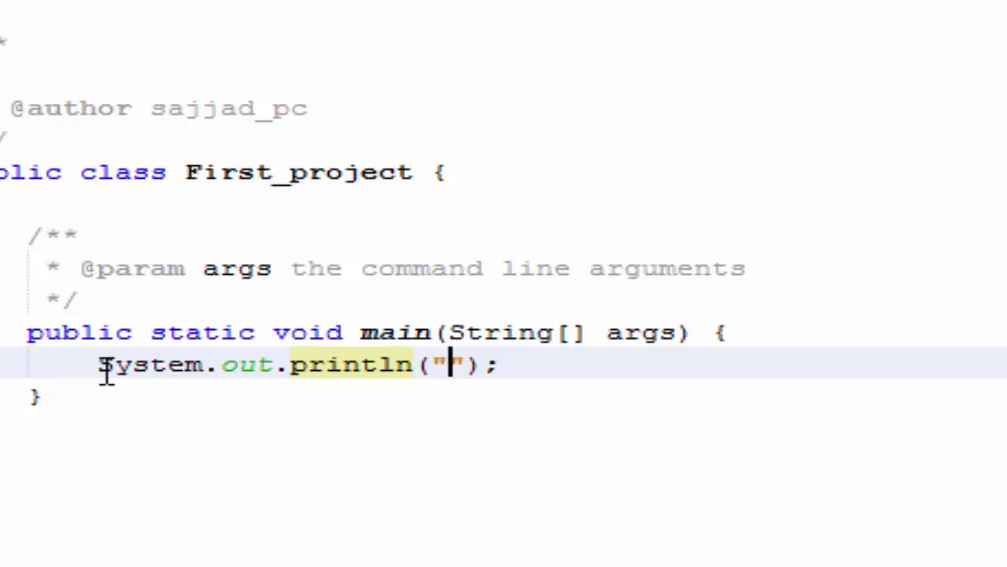
type("a")
key("BackSpace")
type("Asala")
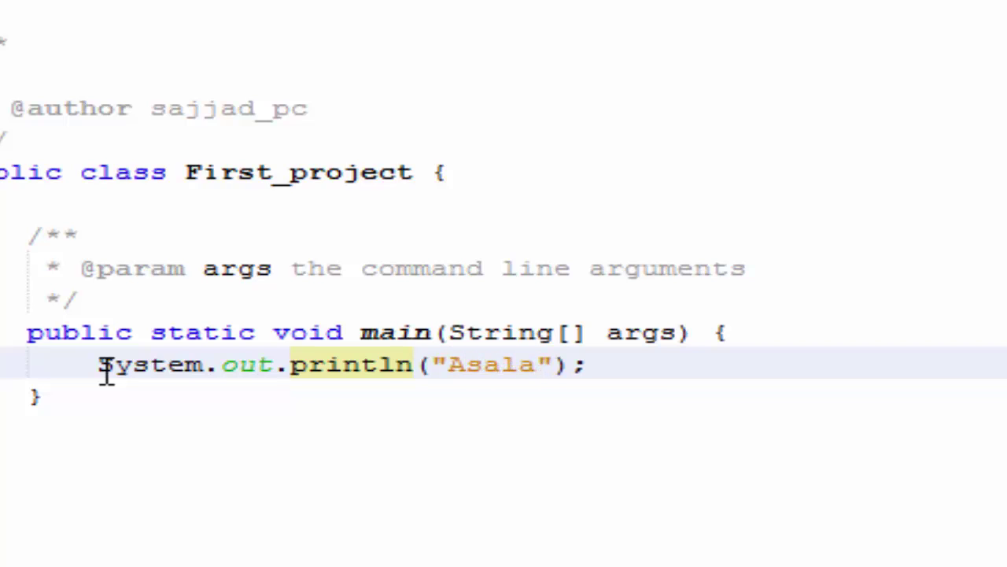
type("-o")
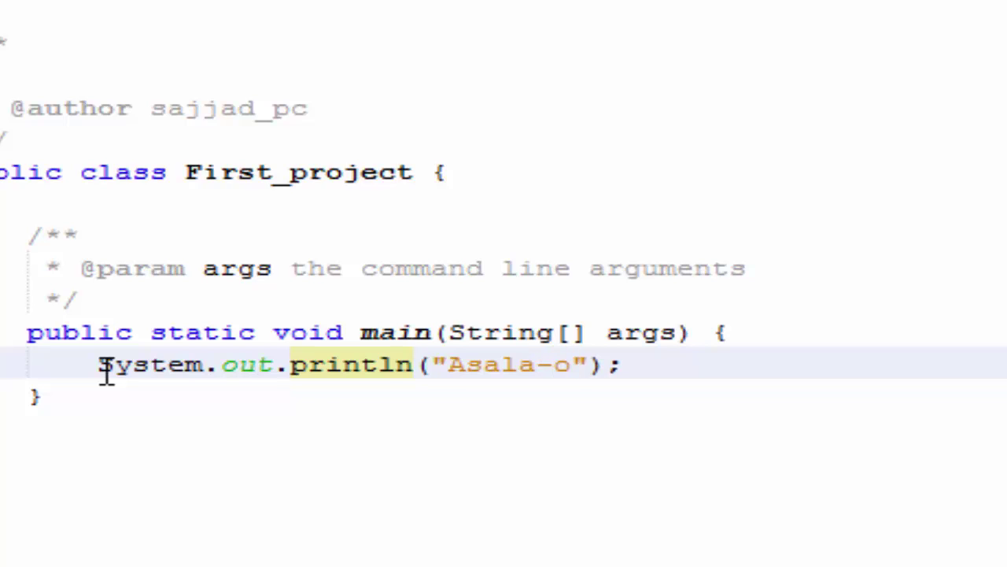
type("-ala")
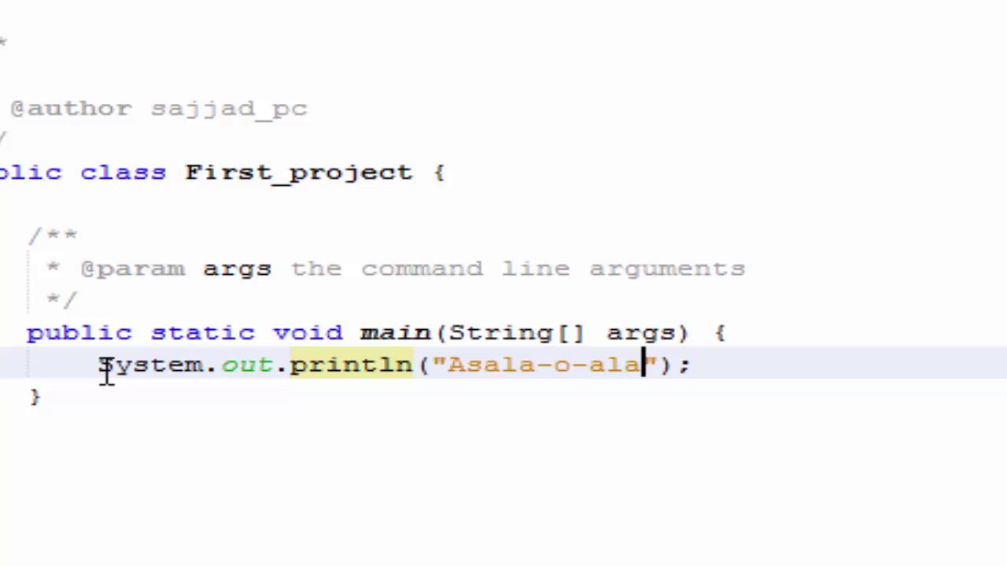
type("ikum ")
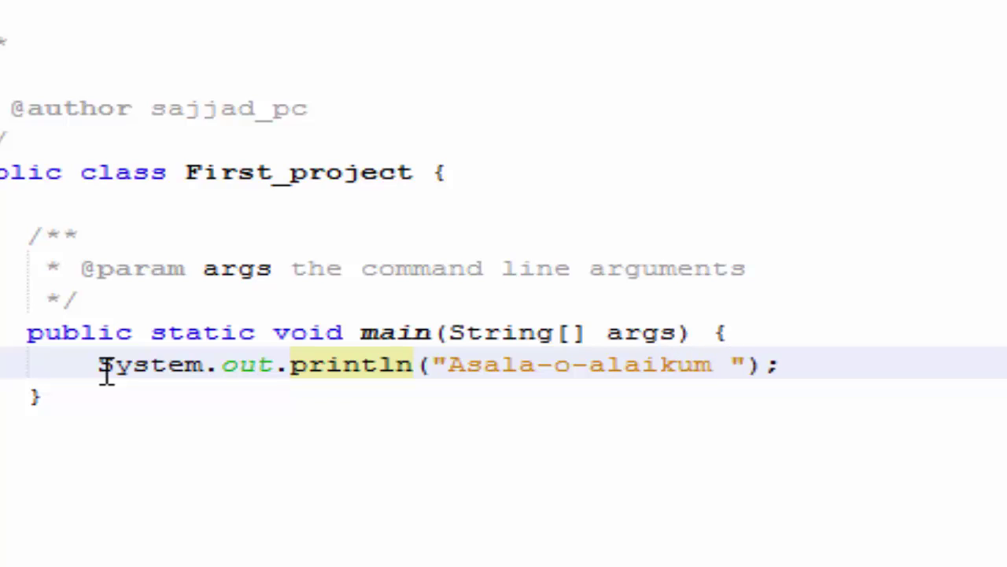
Append "Thanks for watching" to the greeting inside the println string and run the First_project.java file.
type("Thank")
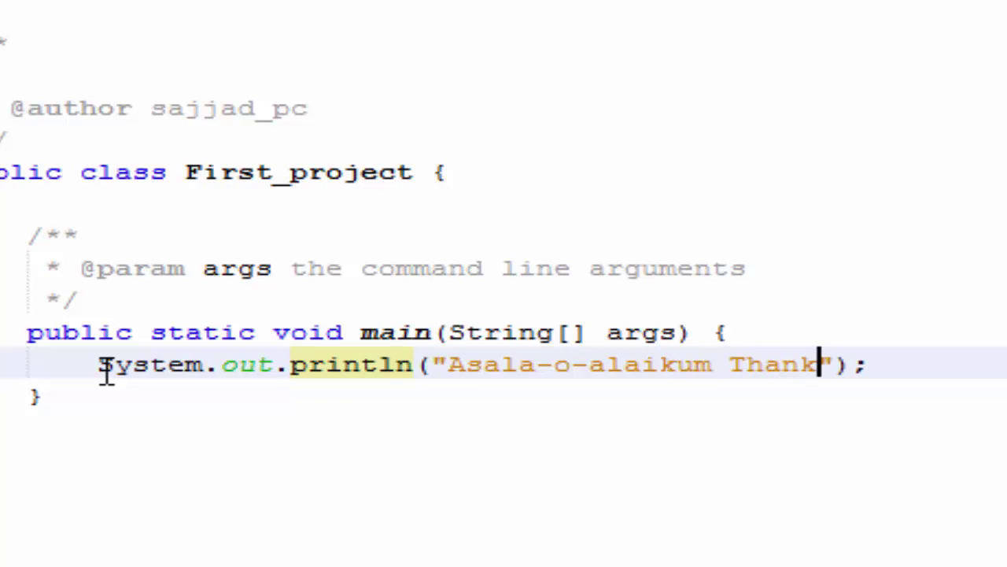
type("s for")
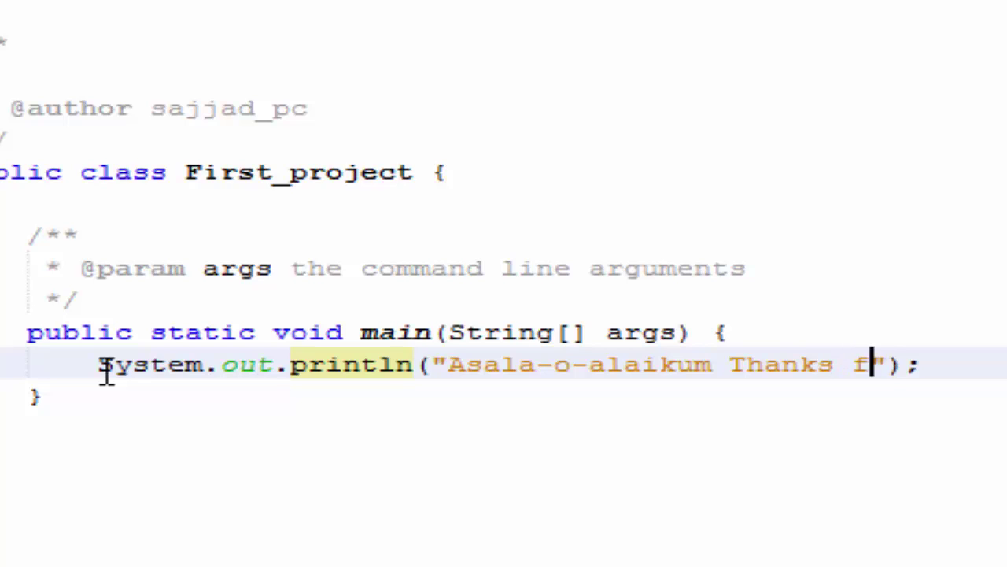
type(" wa")
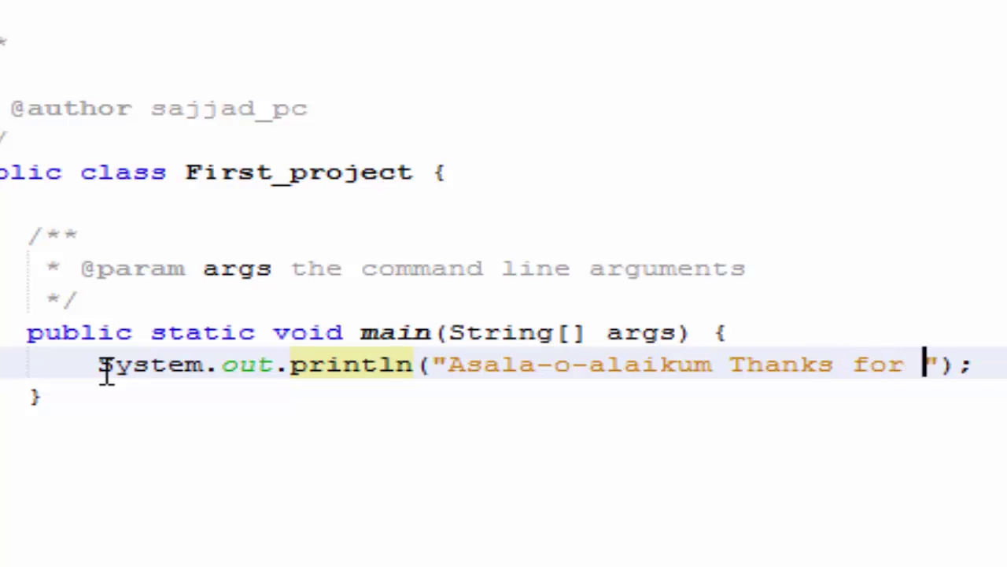
type("t")
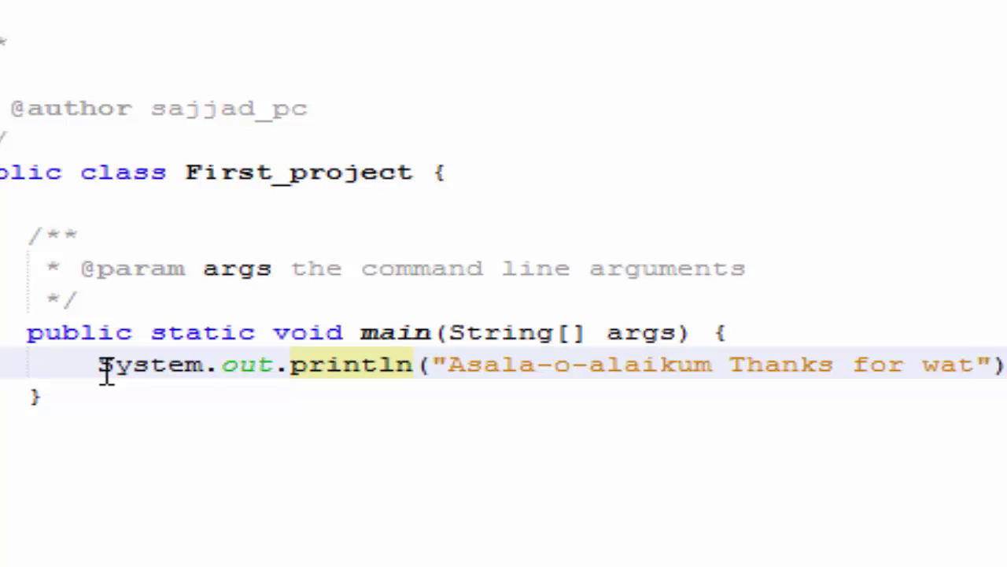
type("c")
key("BackSpace")
key("BackSpace")
type("tching")
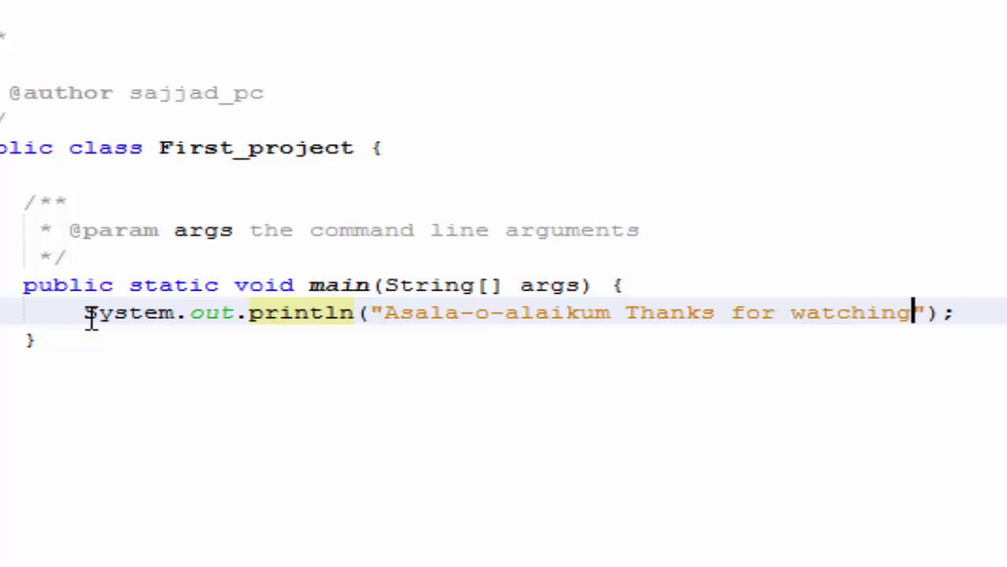
key("shift+F6")
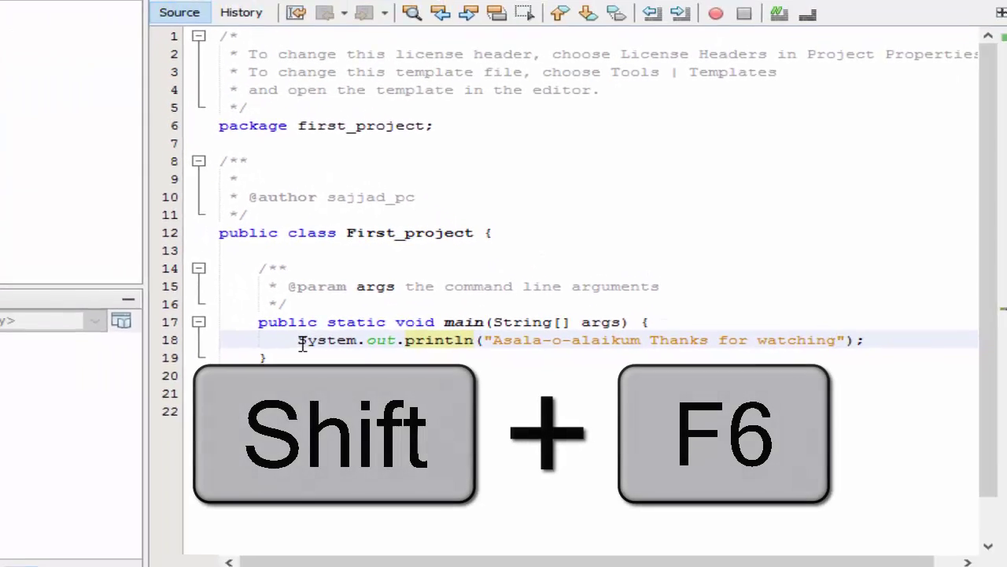